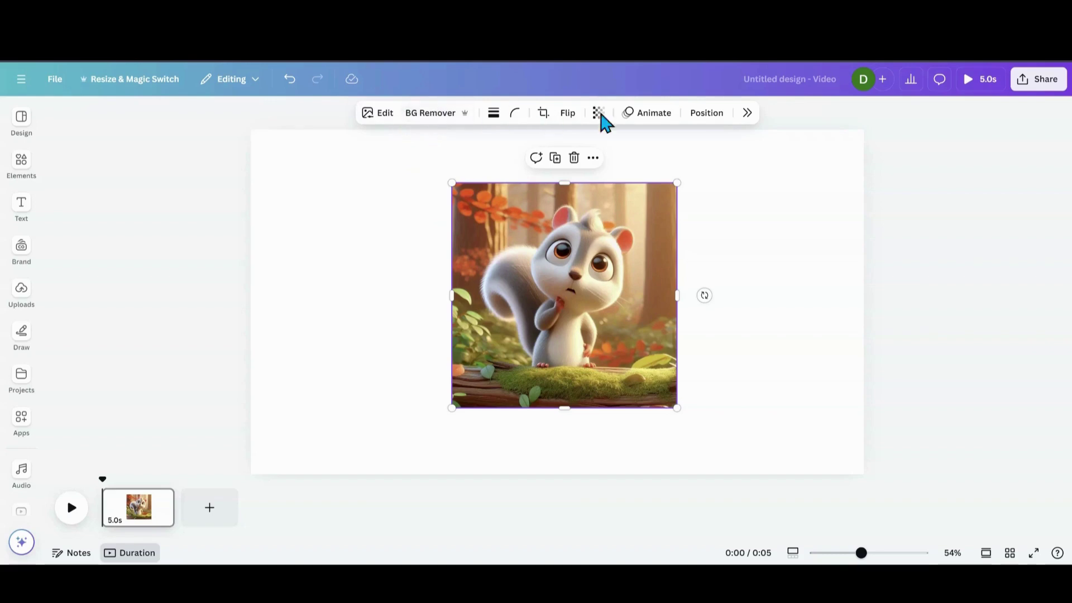
# Step: Remove the squirrel photo's background and erase a stretch of the mossy log at its lower-right with brush size 27
pyautogui.click(438, 114)
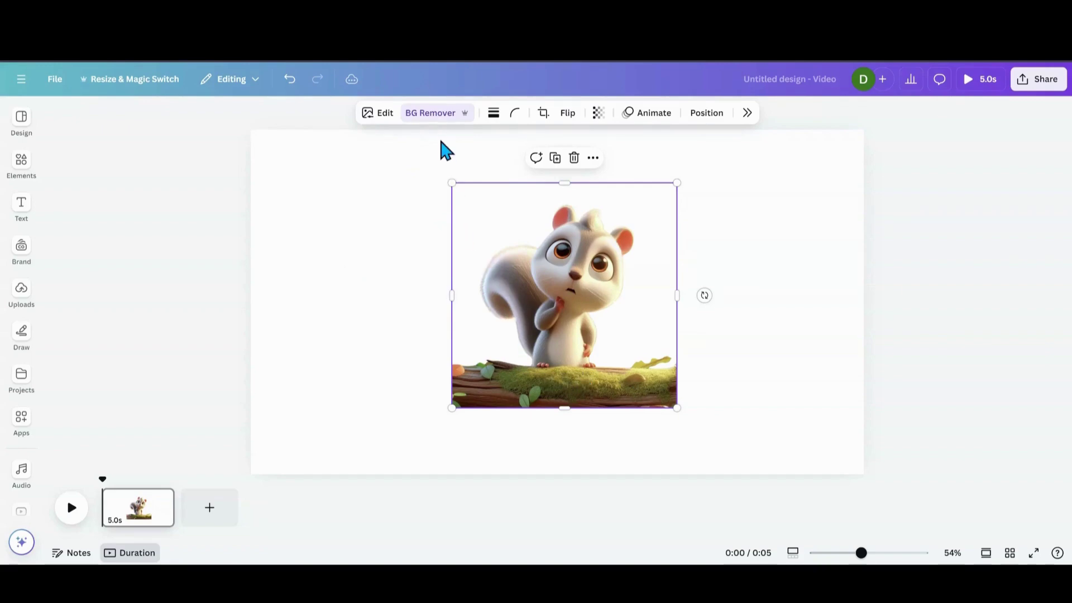
pyautogui.click(434, 115)
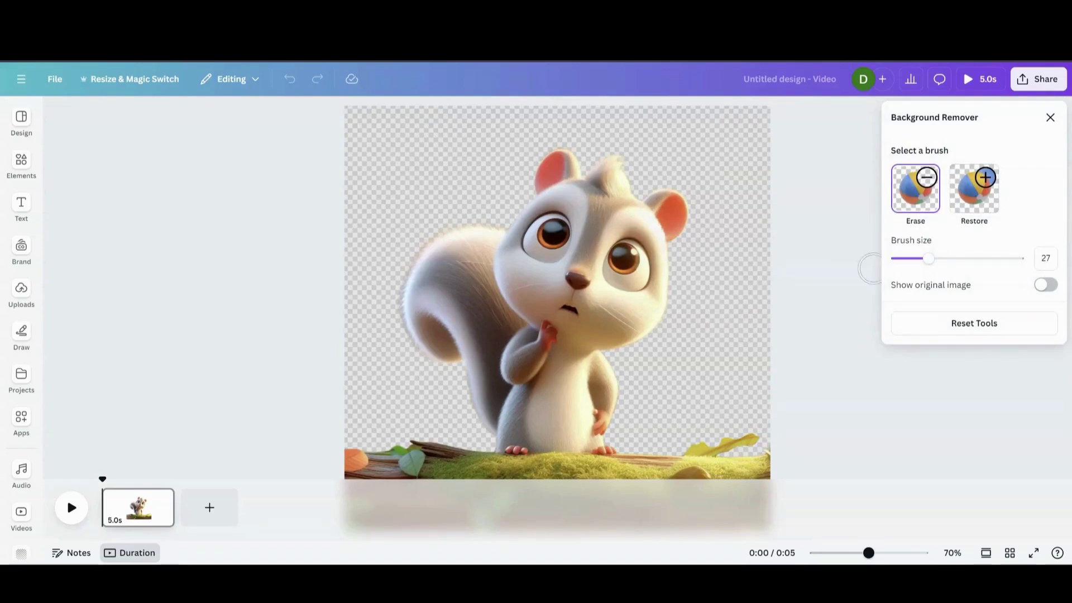
pyautogui.moveTo(869, 554); pyautogui.dragTo(853, 554)
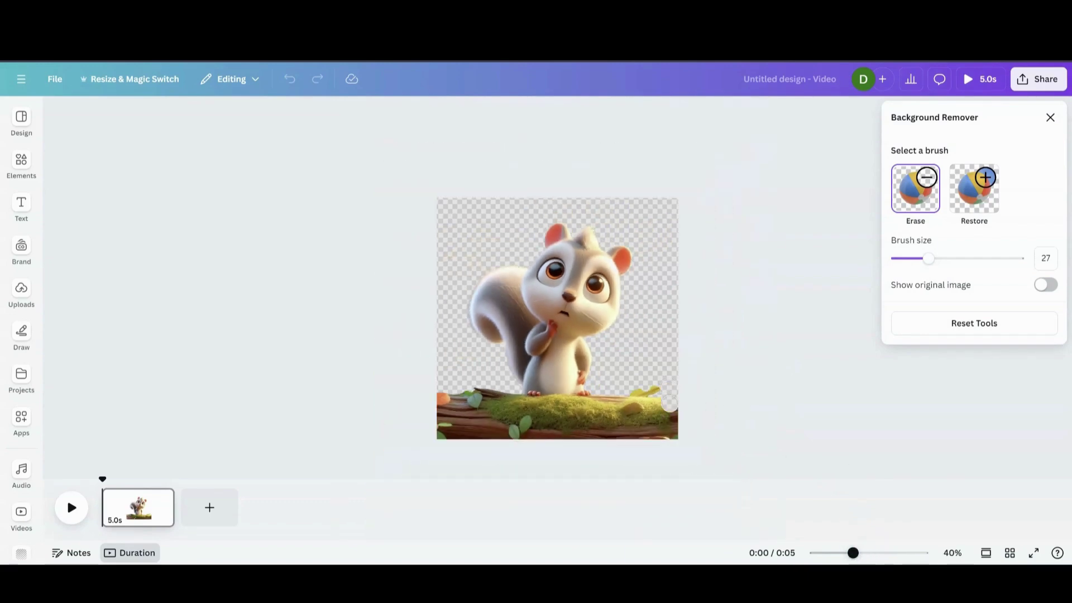
pyautogui.moveTo(670, 403)
pyautogui.mouseDown()
pyautogui.moveTo(665, 433)
pyautogui.moveTo(650, 391)
pyautogui.moveTo(544, 431)
pyautogui.mouseUp()
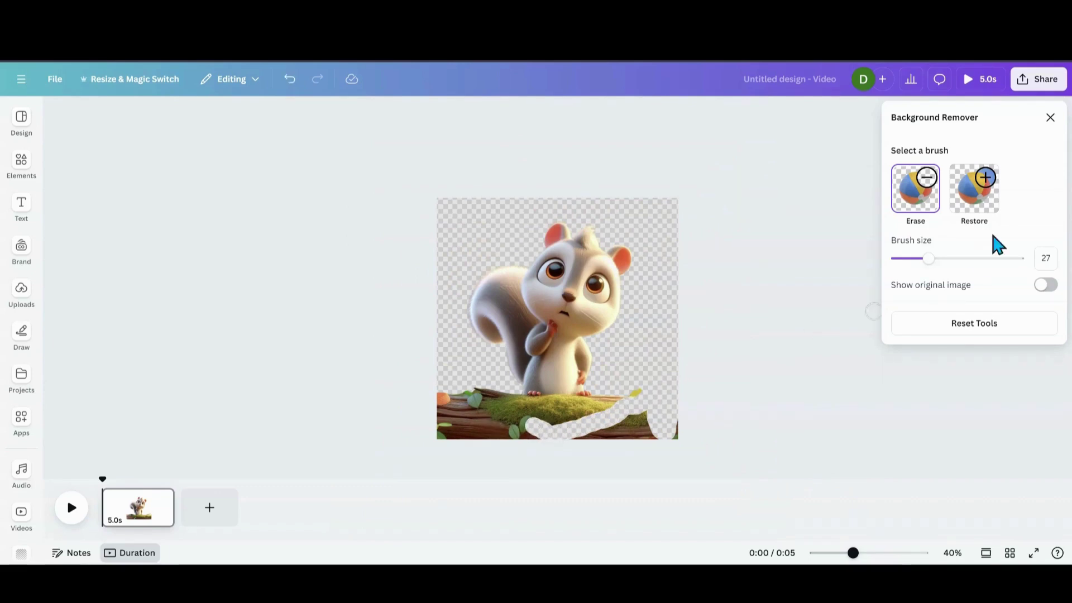
# Step: Bring back the erased part of the mossy log with the Restore brush
pyautogui.click(976, 211)
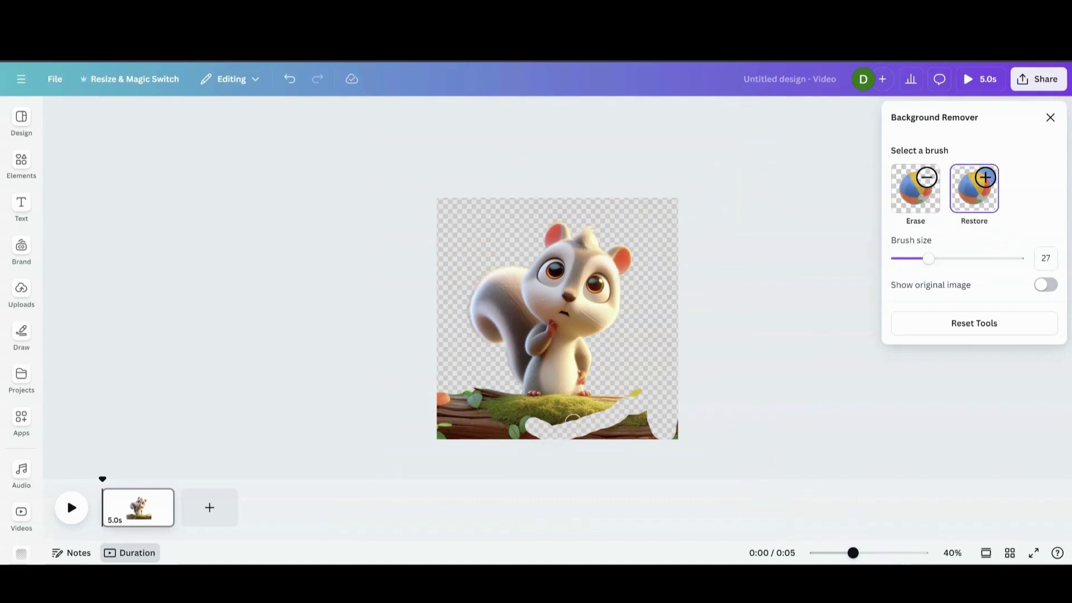
pyautogui.moveTo(574, 420)
pyautogui.mouseDown()
pyautogui.moveTo(664, 410)
pyautogui.moveTo(673, 429)
pyautogui.moveTo(657, 434)
pyautogui.moveTo(632, 418)
pyautogui.moveTo(518, 430)
pyautogui.moveTo(614, 418)
pyautogui.moveTo(565, 434)
pyautogui.mouseUp()
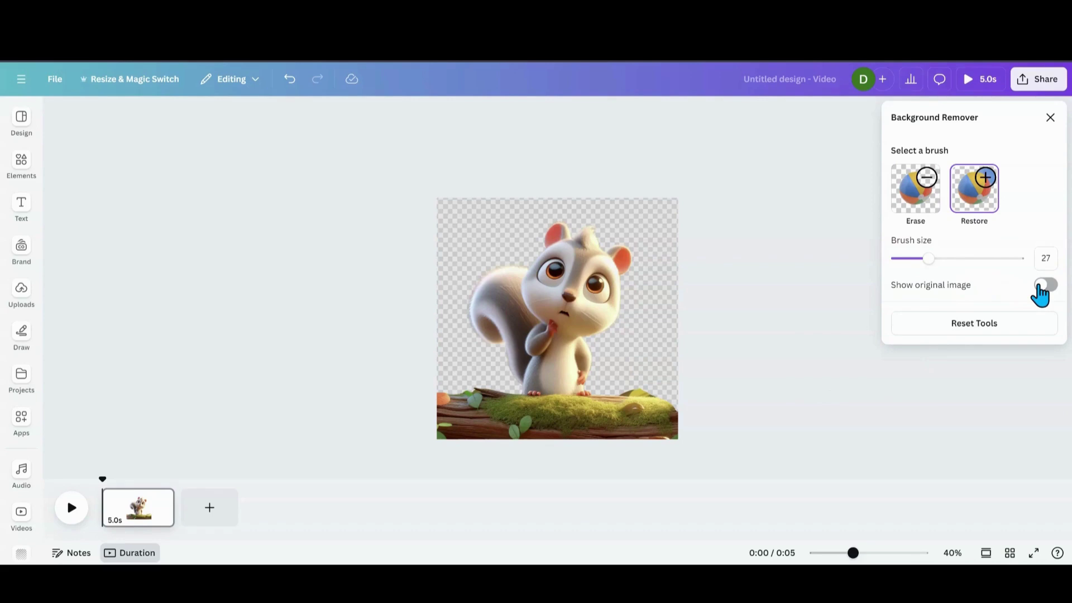
# Step: Show the original image behind the cutout and reset all Background Remover edits
pyautogui.click(1042, 291)
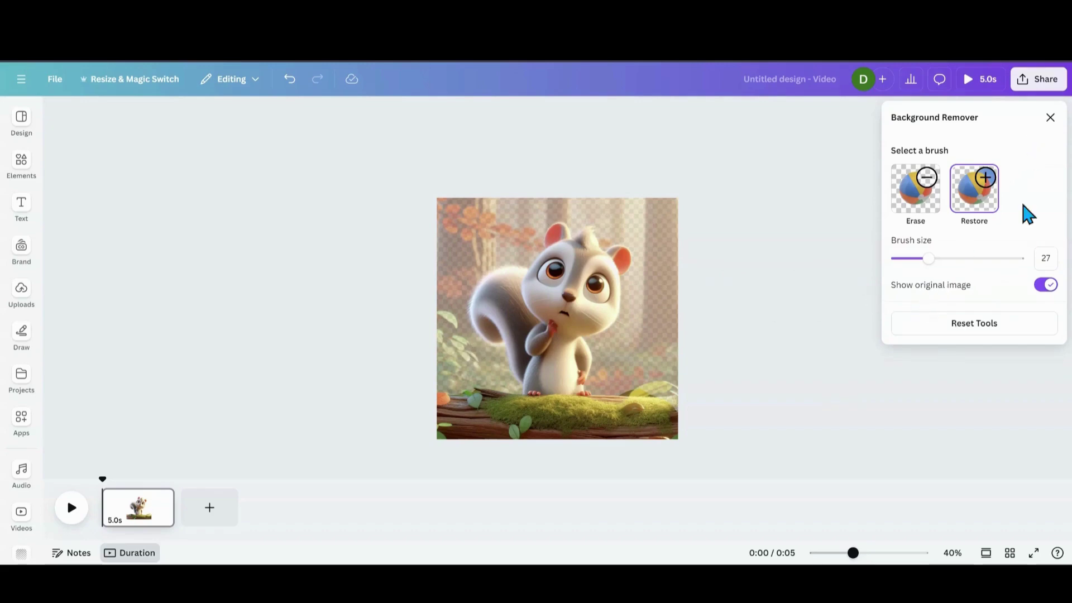
pyautogui.click(1000, 326)
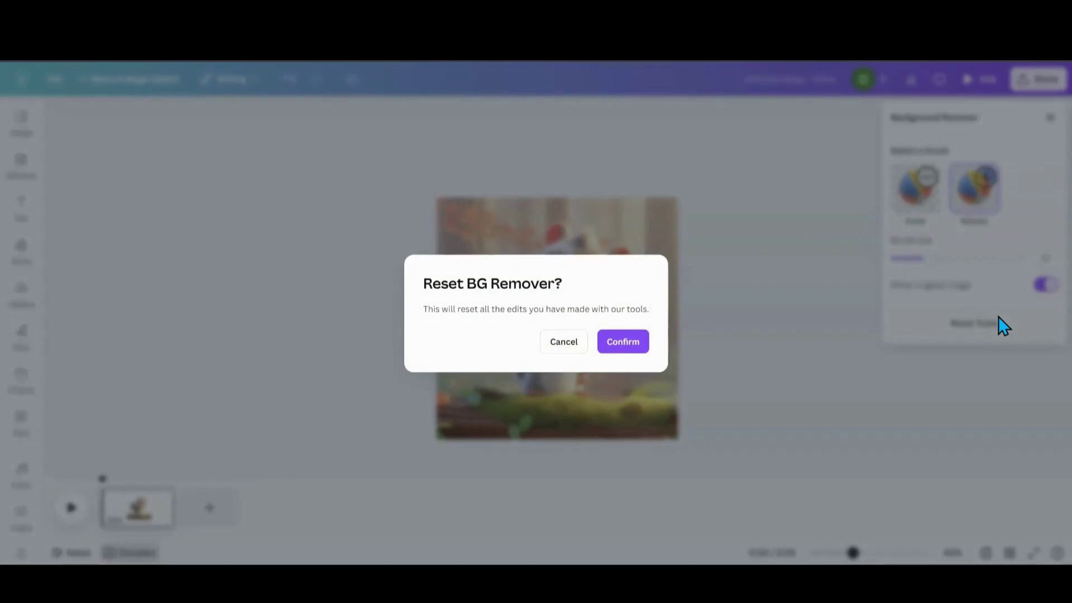
pyautogui.click(628, 340)
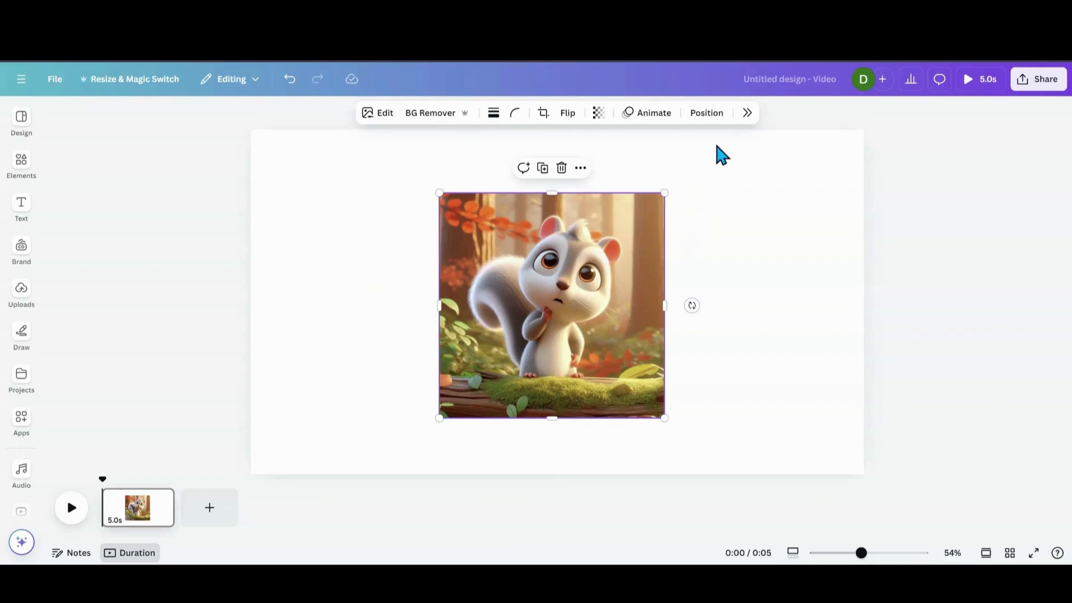
# Step: Separate the squirrel from the forest scene with Magic Grab, using Click selection
pyautogui.click(746, 116)
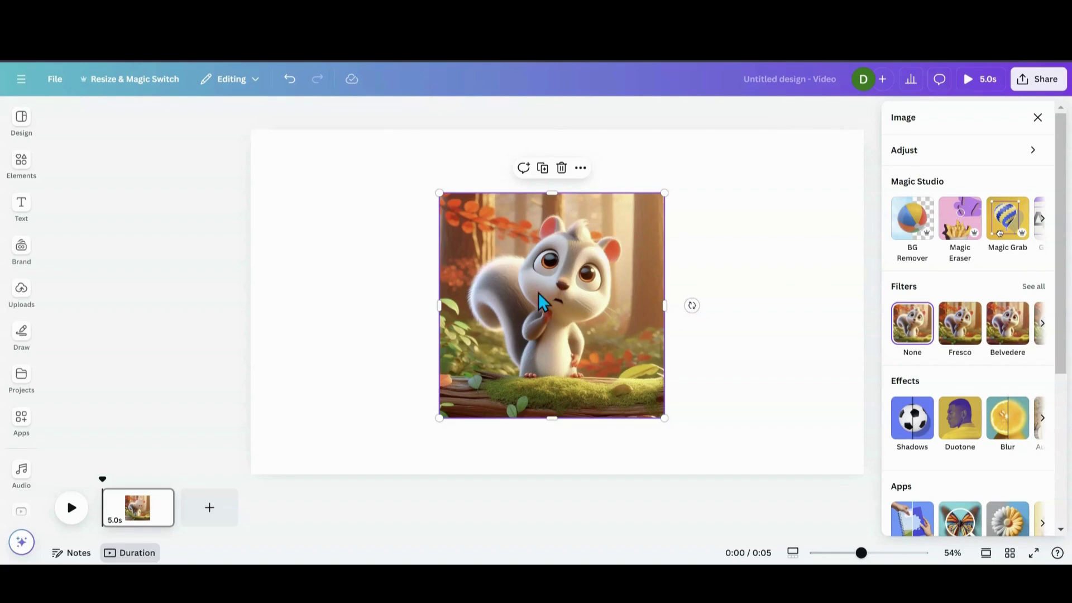
pyautogui.click(1000, 234)
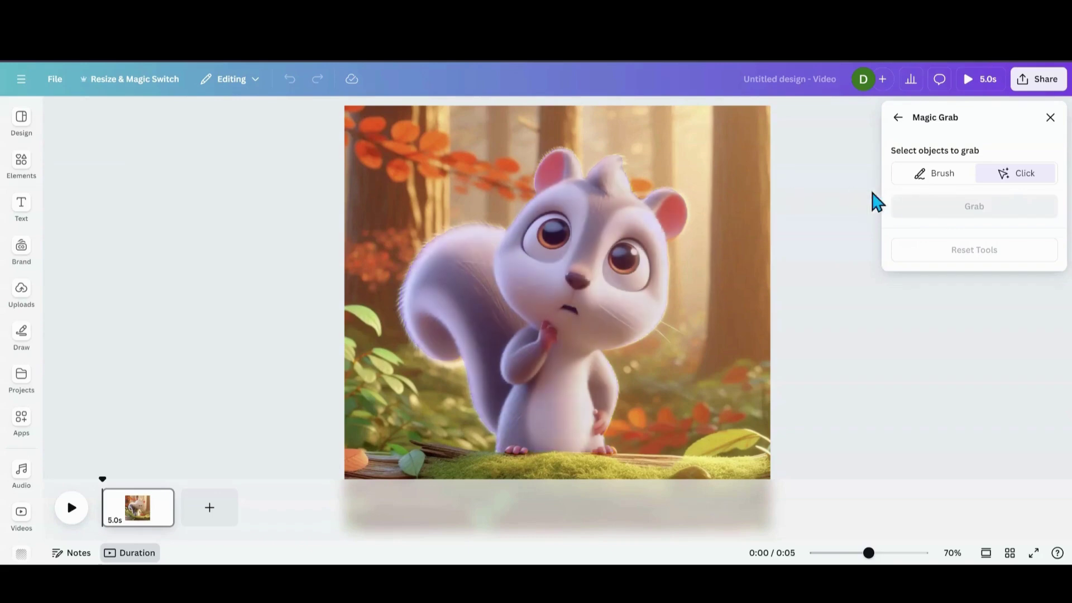
pyautogui.click(915, 188)
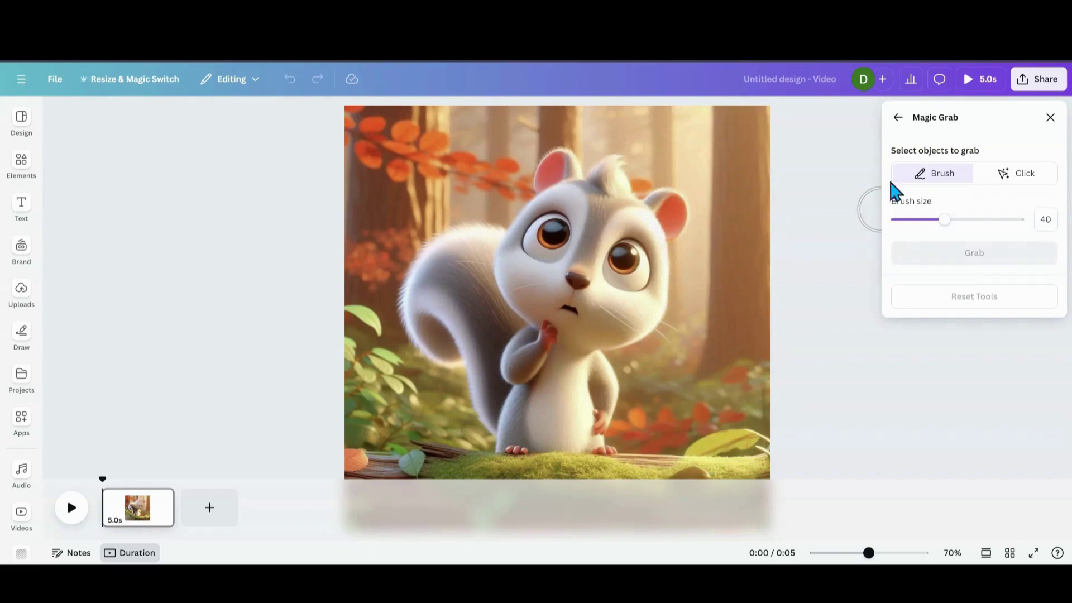
pyautogui.click(1019, 175)
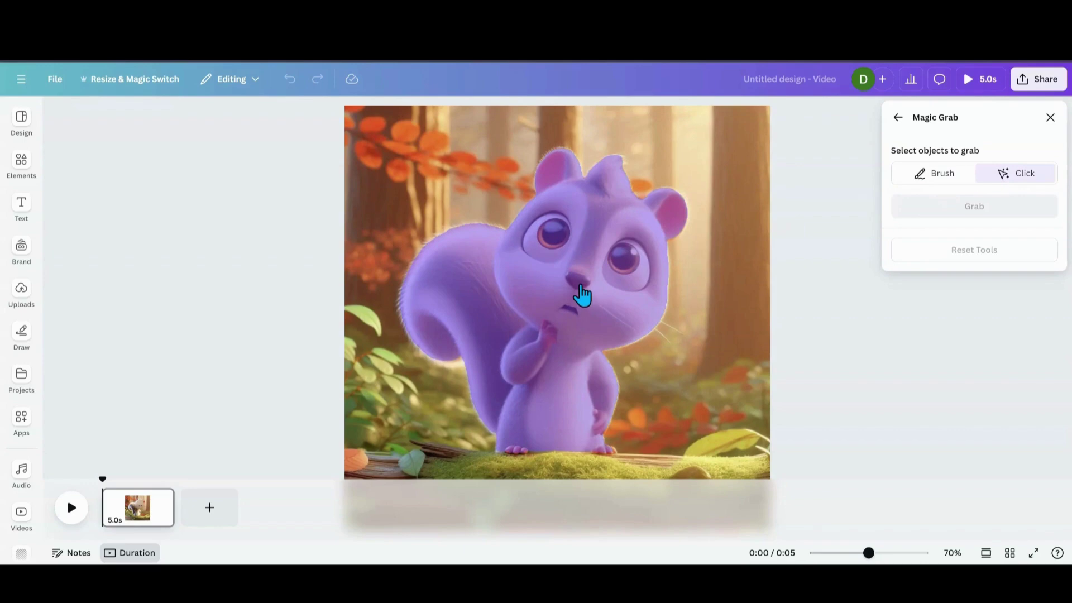
pyautogui.click(583, 293)
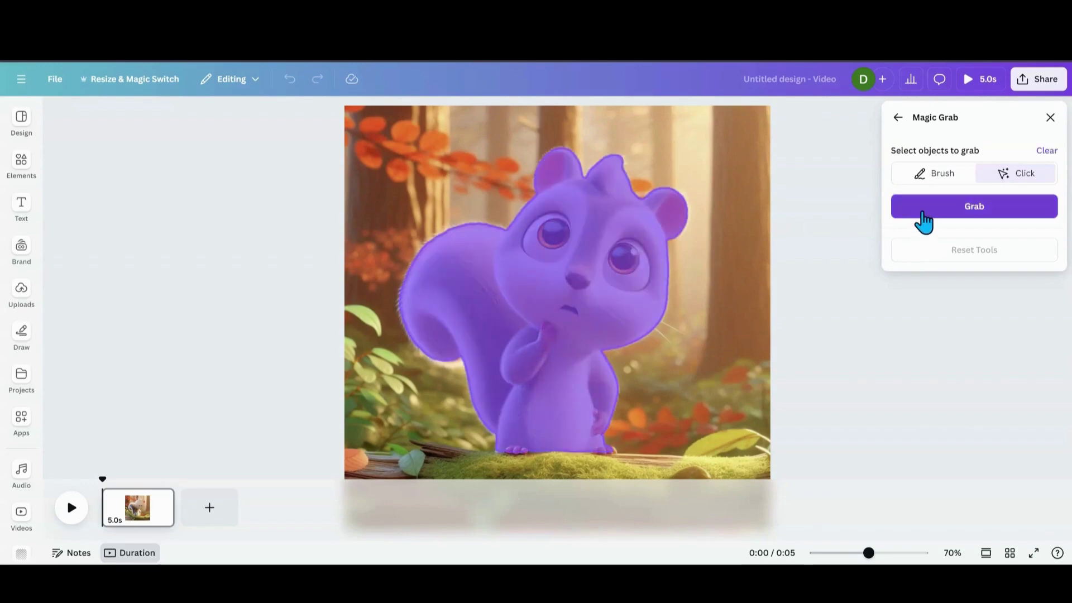
pyautogui.click(924, 215)
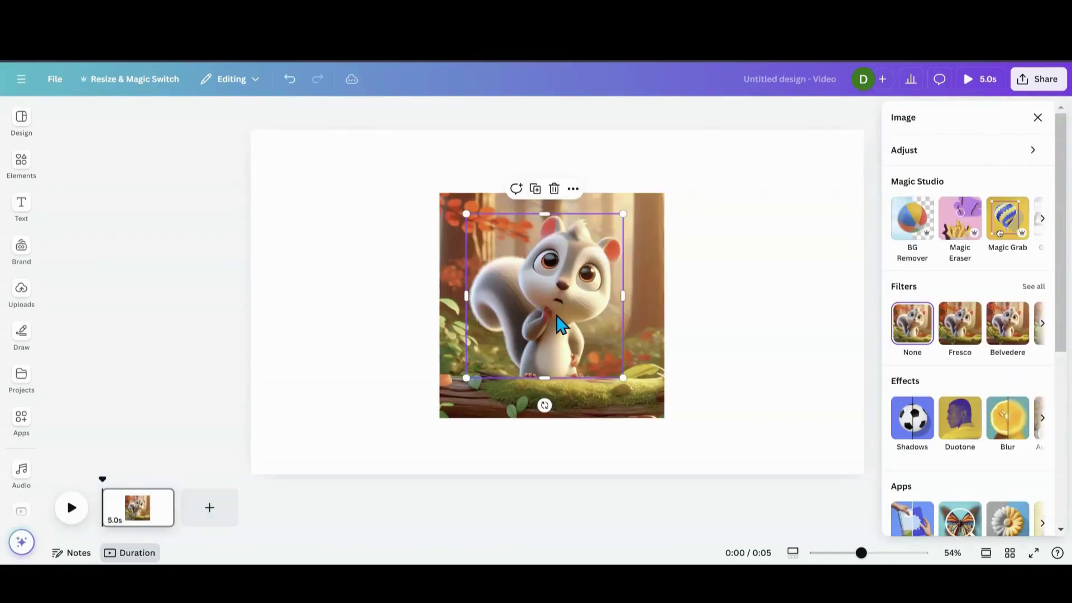
# Step: Move the grabbed squirrel to the page's left half and the forest background to the right, clear of each other
pyautogui.moveTo(558, 326); pyautogui.dragTo(375, 323)
pyautogui.moveTo(536, 342); pyautogui.dragTo(610, 338)
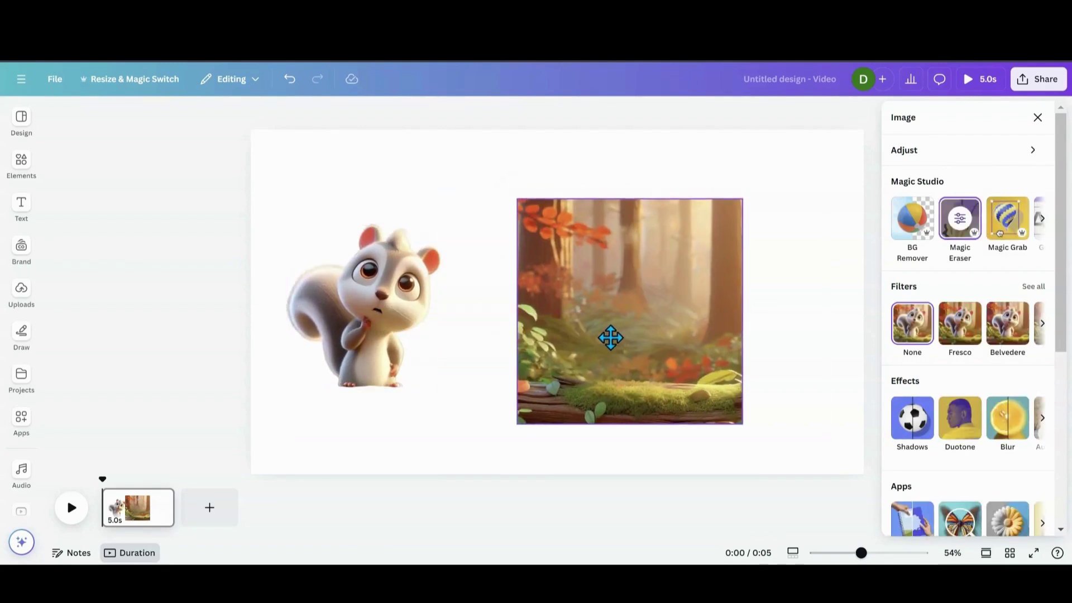
pyautogui.click(380, 338)
pyautogui.moveTo(380, 338); pyautogui.dragTo(411, 324)
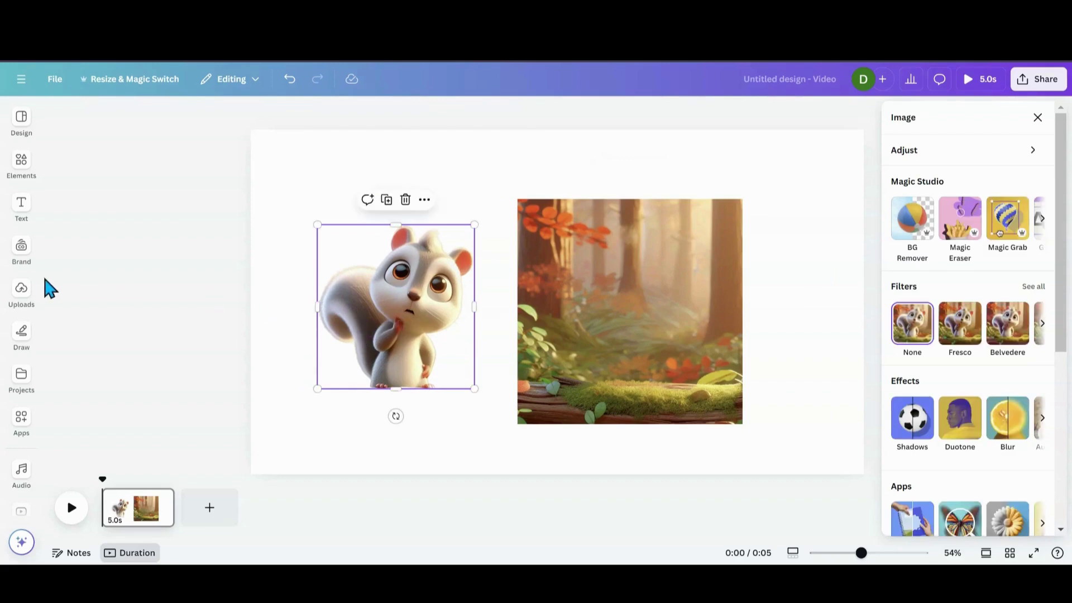
# Step: Add the uploaded image of the smiling, sitting puppy to the page
pyautogui.click(22, 290)
pyautogui.click(21, 334)
pyautogui.click(22, 291)
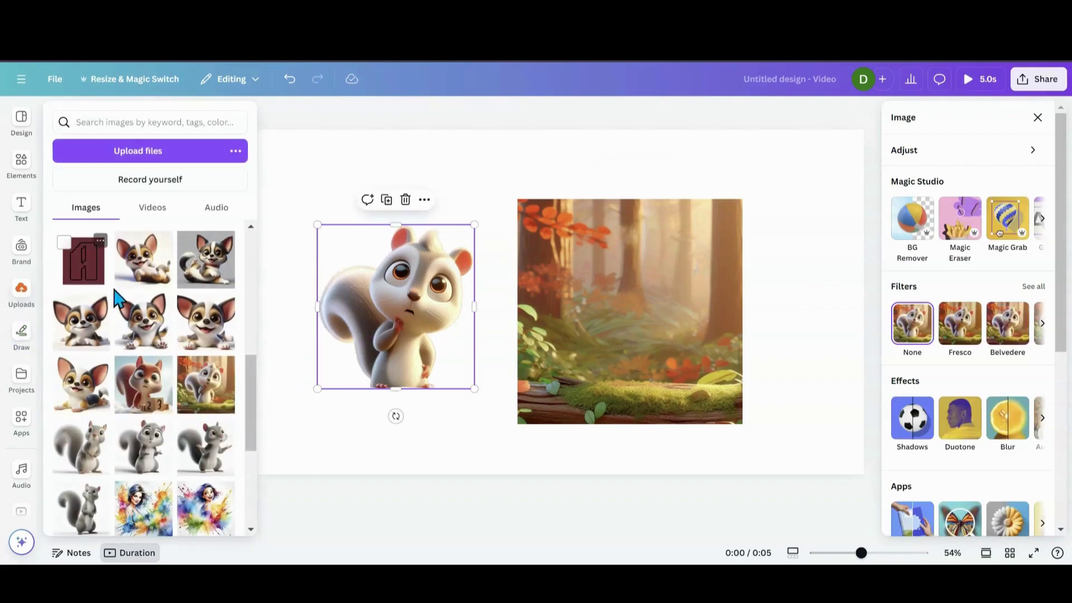
pyautogui.click(143, 345)
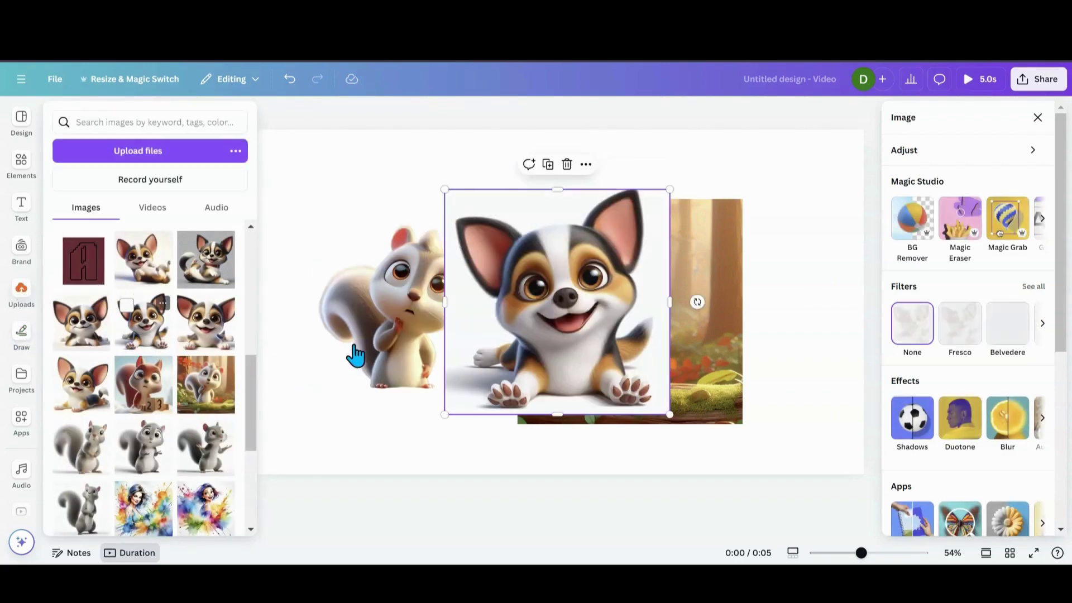
pyautogui.click(534, 301)
pyautogui.click(732, 163)
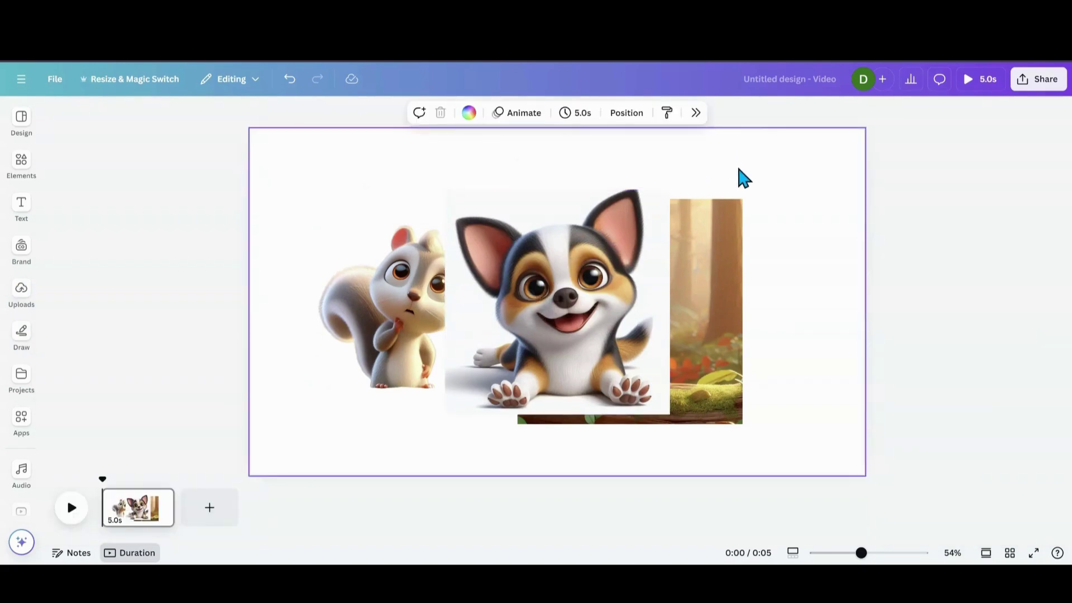
# Step: Remove the puppy image's background and shrink the puppy to fit within the forest scene
pyautogui.click(612, 263)
pyautogui.click(421, 113)
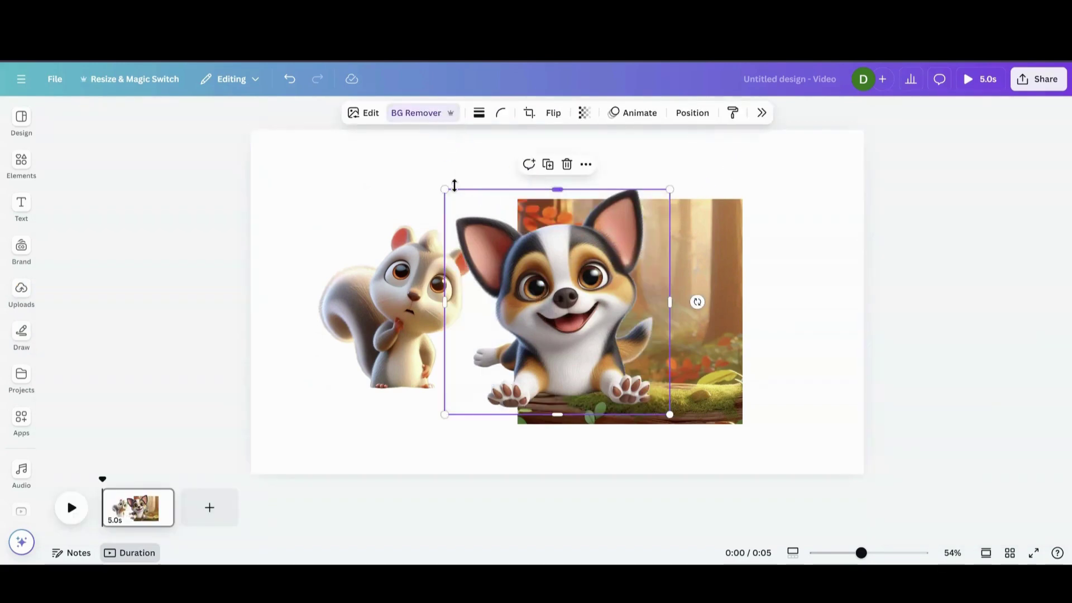
pyautogui.moveTo(445, 190); pyautogui.dragTo(590, 305)
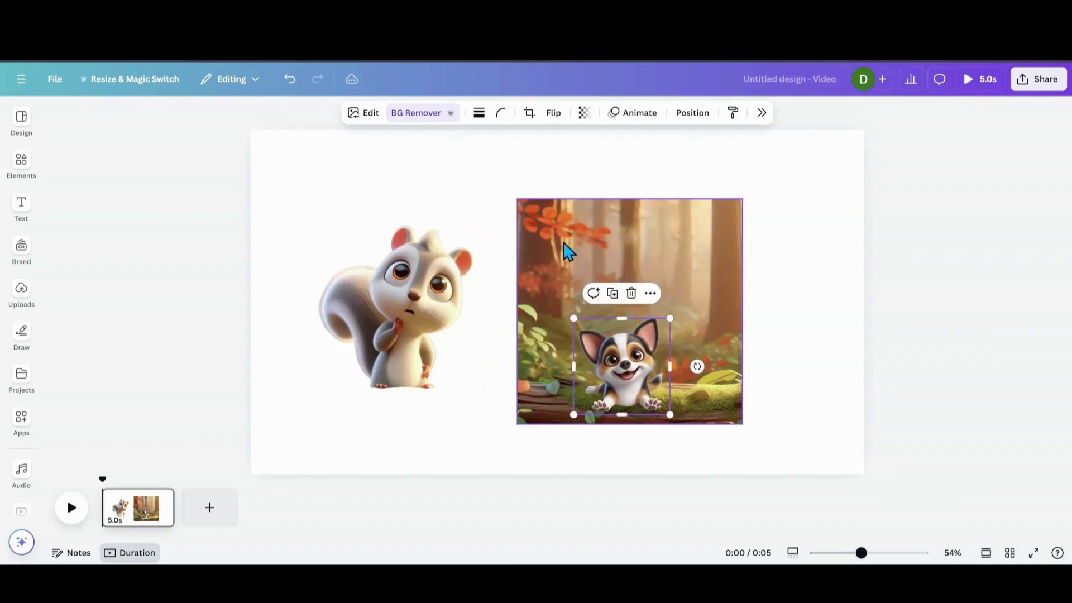
# Step: Enlarge the forest background to most of the page's height and seat the puppy on the mossy log
pyautogui.moveTo(565, 247); pyautogui.dragTo(541, 227)
pyautogui.moveTo(476, 193); pyautogui.dragTo(391, 170)
pyautogui.click(581, 376)
# Step: Shrink the squirrel and place it on the left end of the log, beside the puppy
pyautogui.click(397, 313)
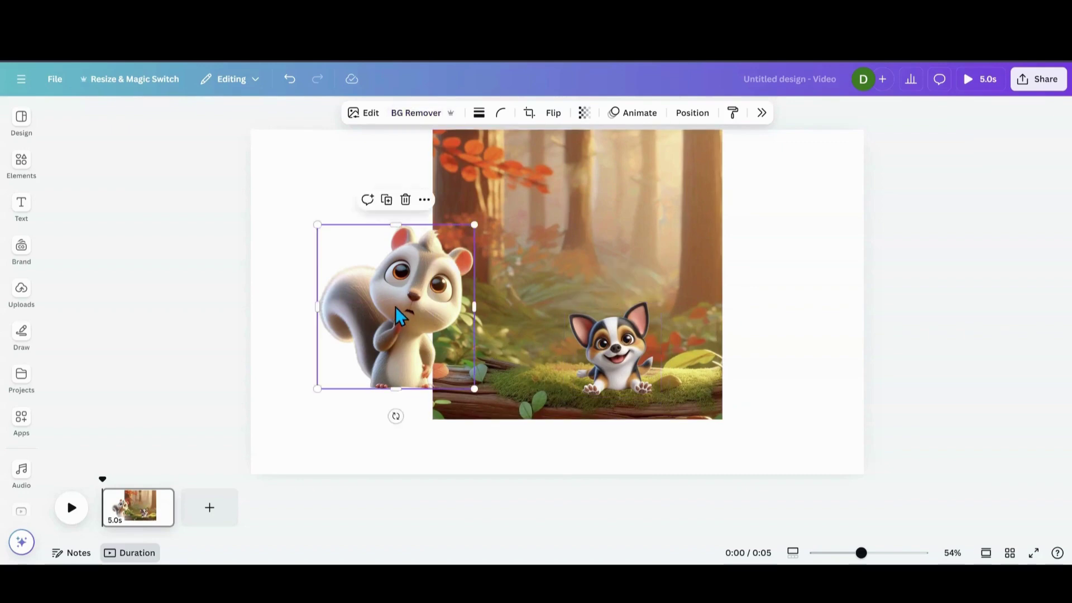
pyautogui.moveTo(472, 226); pyautogui.dragTo(488, 353)
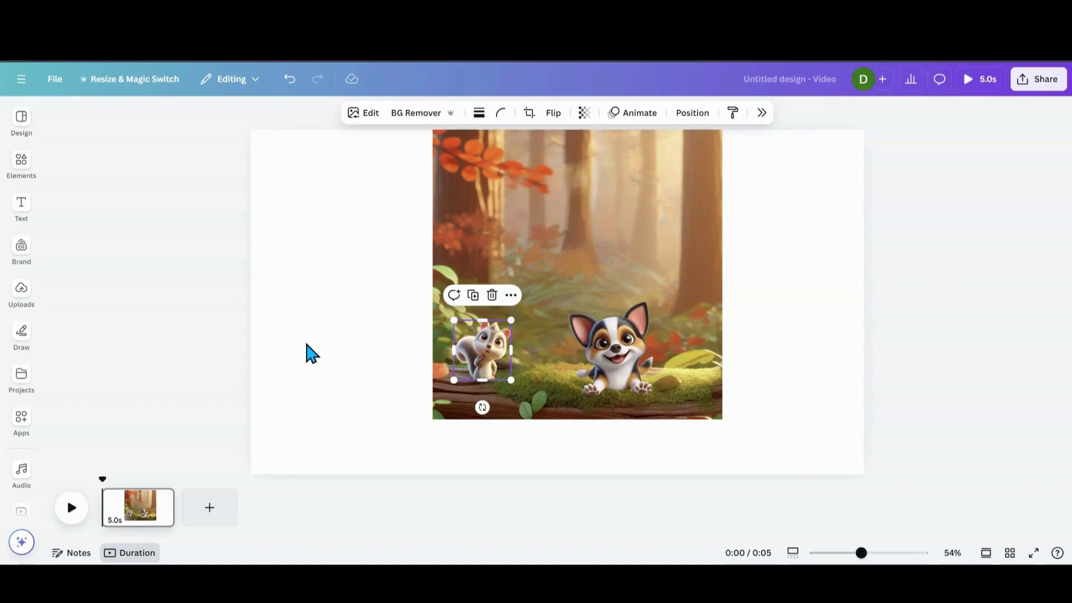
pyautogui.click(316, 349)
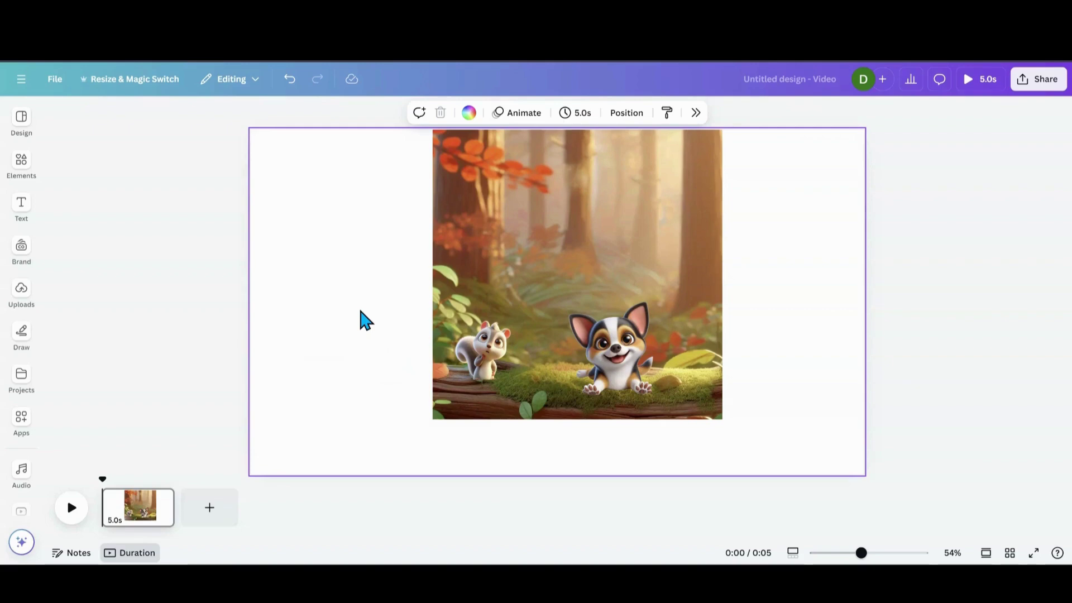
# Step: Select the forest background, squirrel and puppy together and delete them from the page
pyautogui.moveTo(360, 312); pyautogui.dragTo(713, 417)
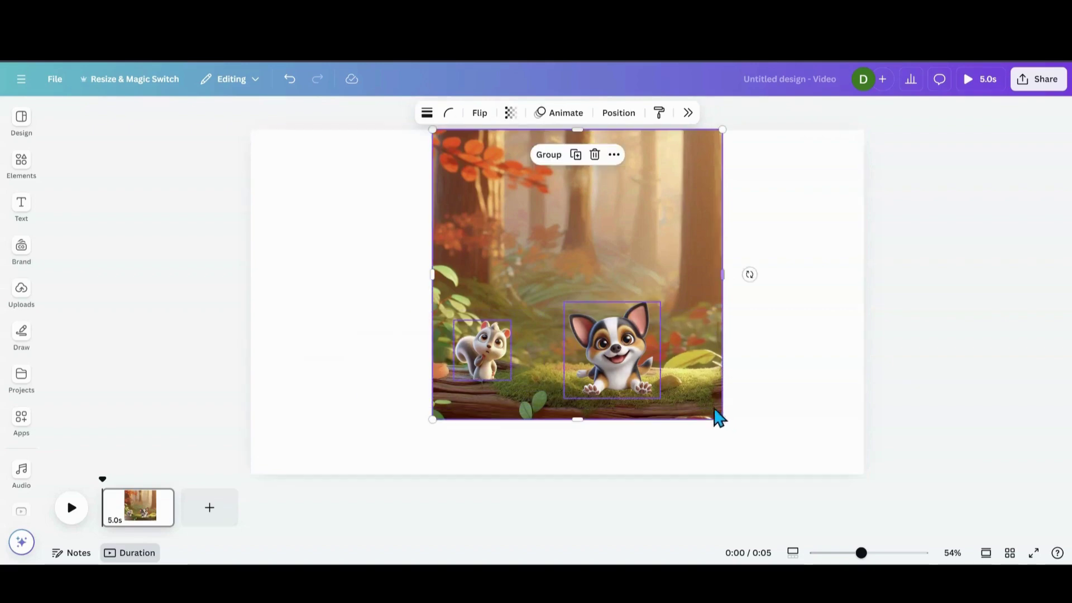
pyautogui.click(595, 155)
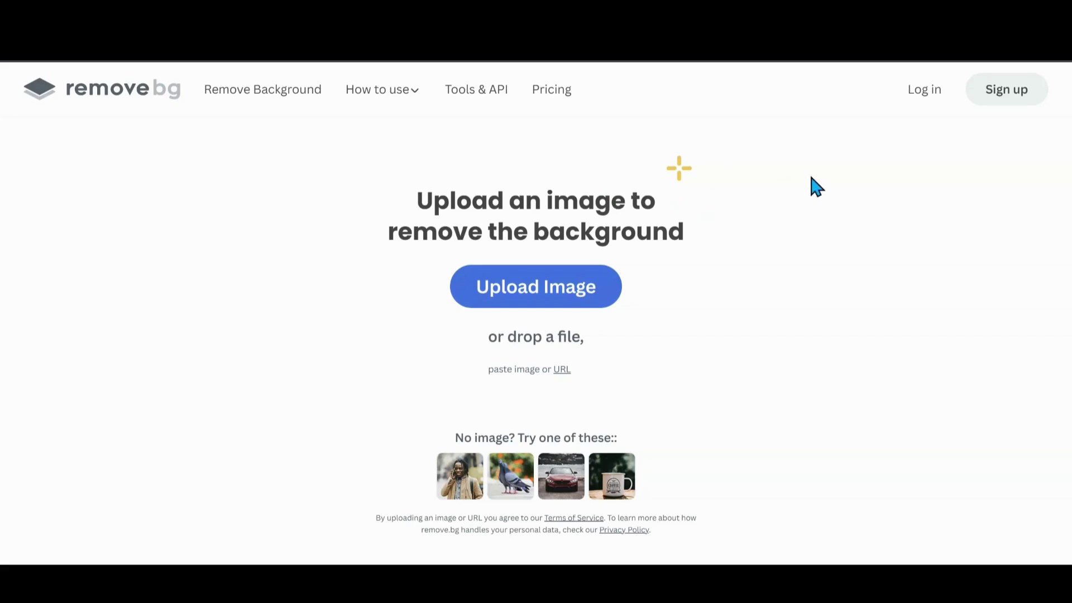
# Step: Switch to remove.bg, upload the squirrel image for background removal, and erase the leftover log with the Magic Brush
pyautogui.click(569, 288)
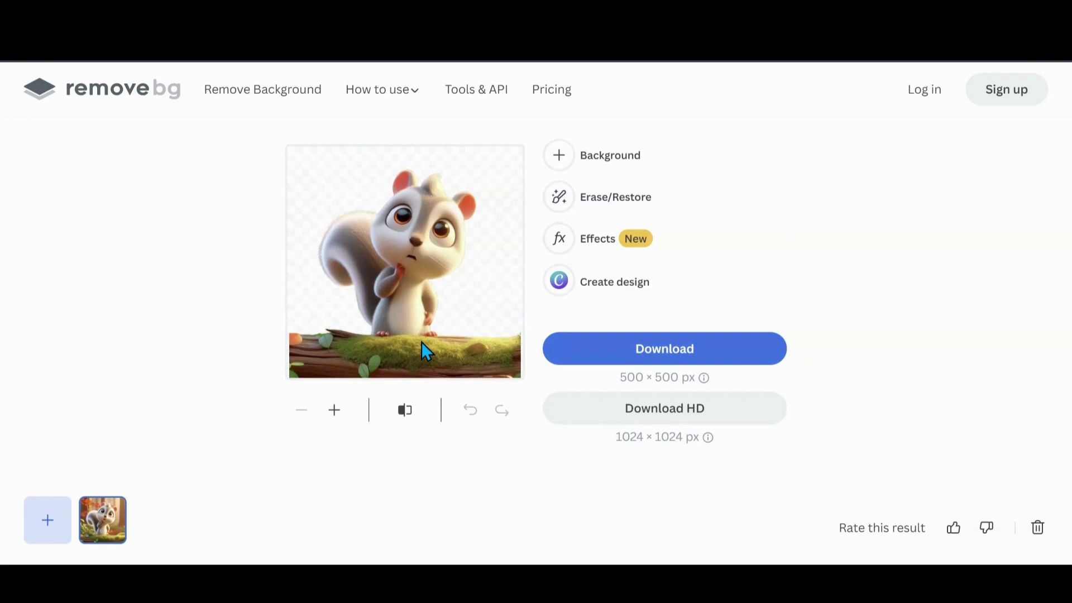
pyautogui.click(599, 202)
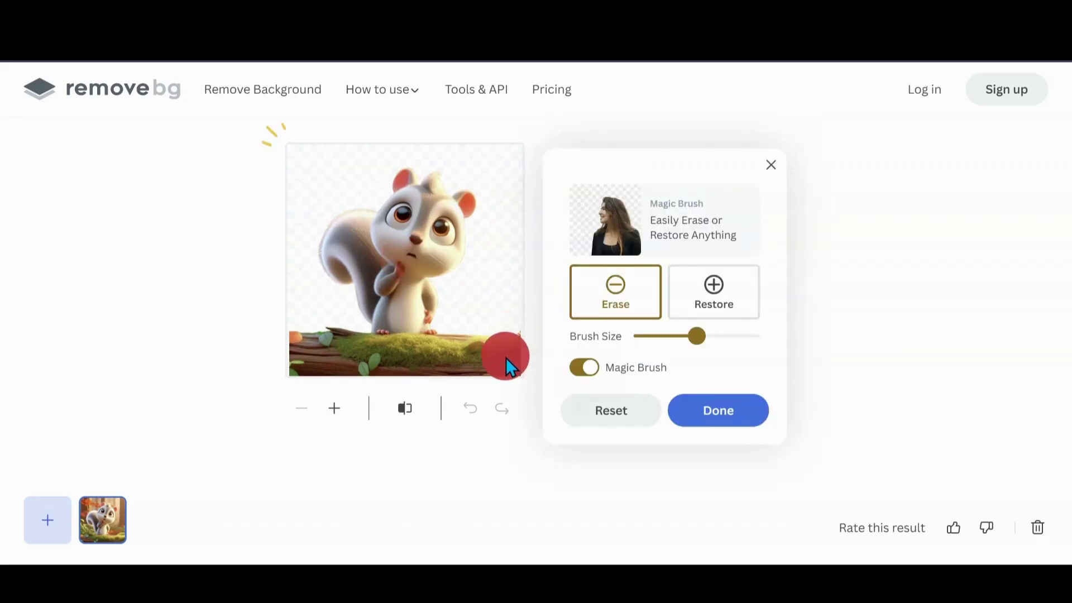
pyautogui.moveTo(506, 357); pyautogui.dragTo(275, 364)
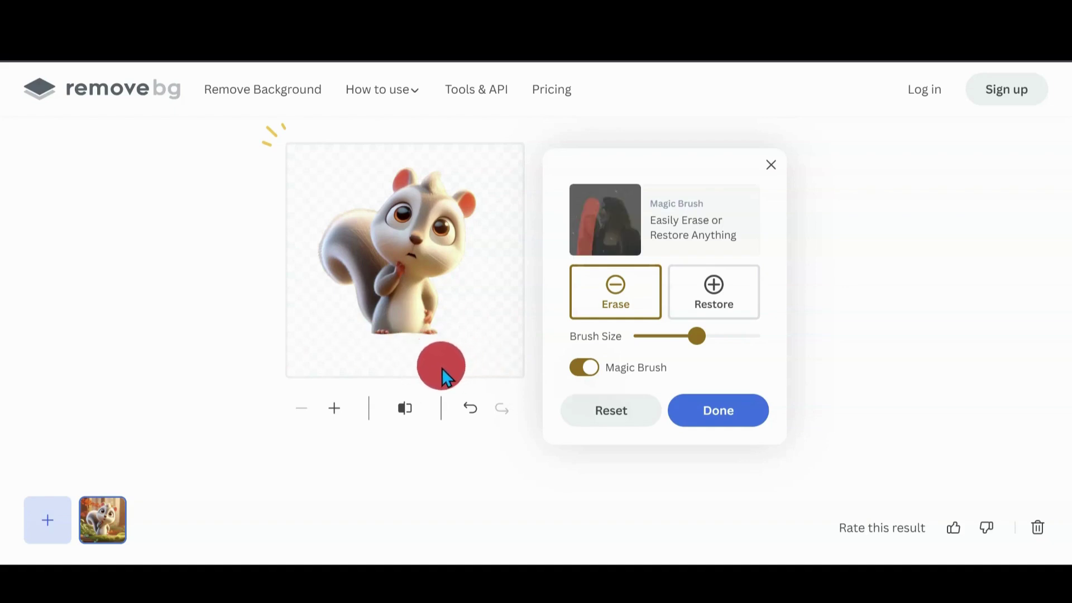
# Step: Restore the mossy log with the Magic Brush at about one-third of the maximum brush size
pyautogui.moveTo(697, 336); pyautogui.dragTo(642, 335)
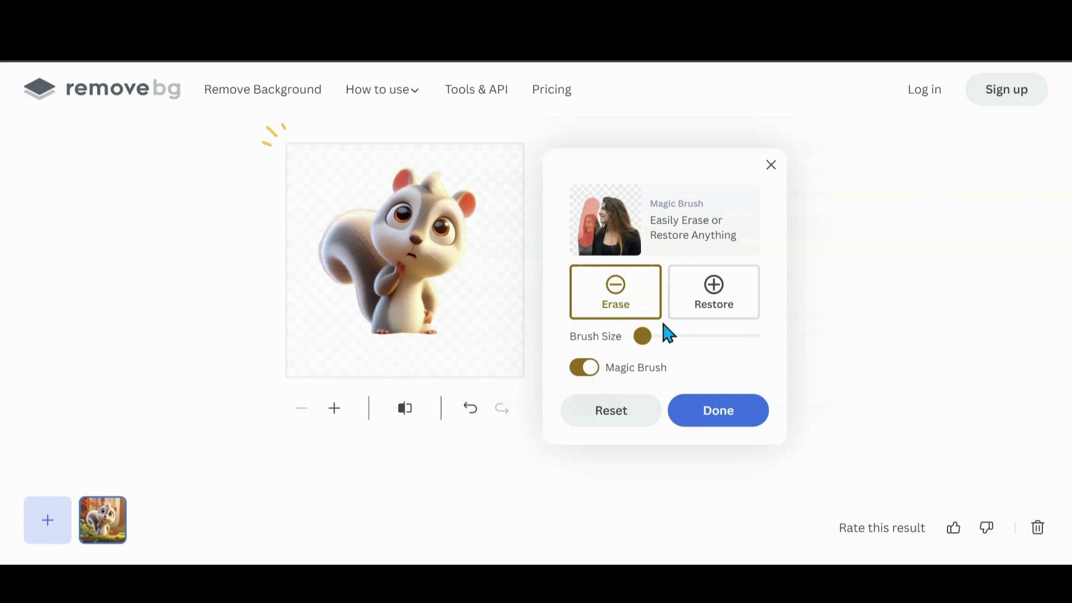
pyautogui.click(731, 306)
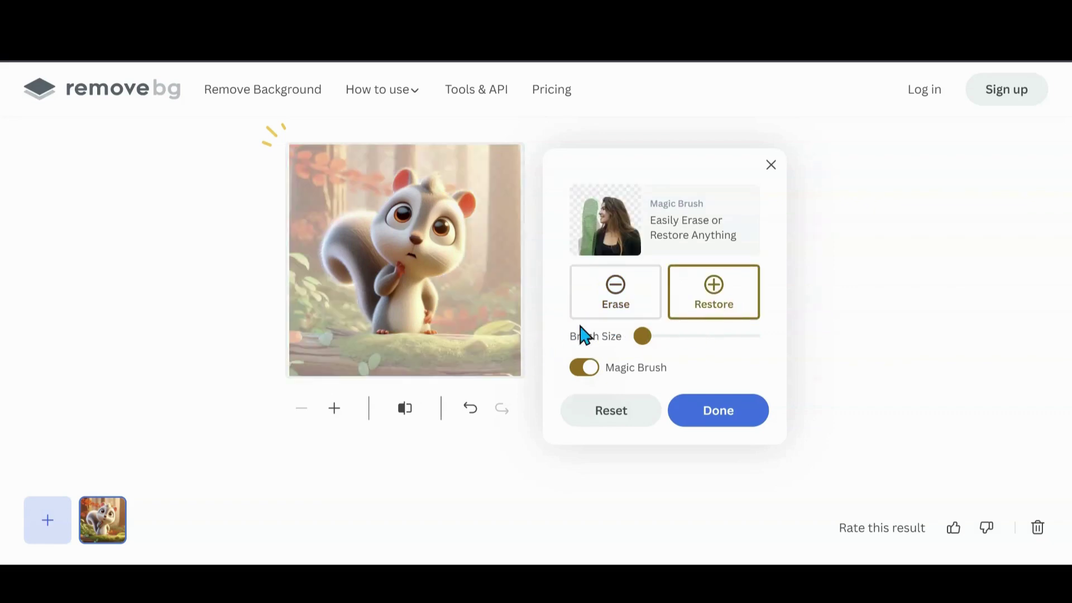
pyautogui.moveTo(641, 336); pyautogui.dragTo(678, 336)
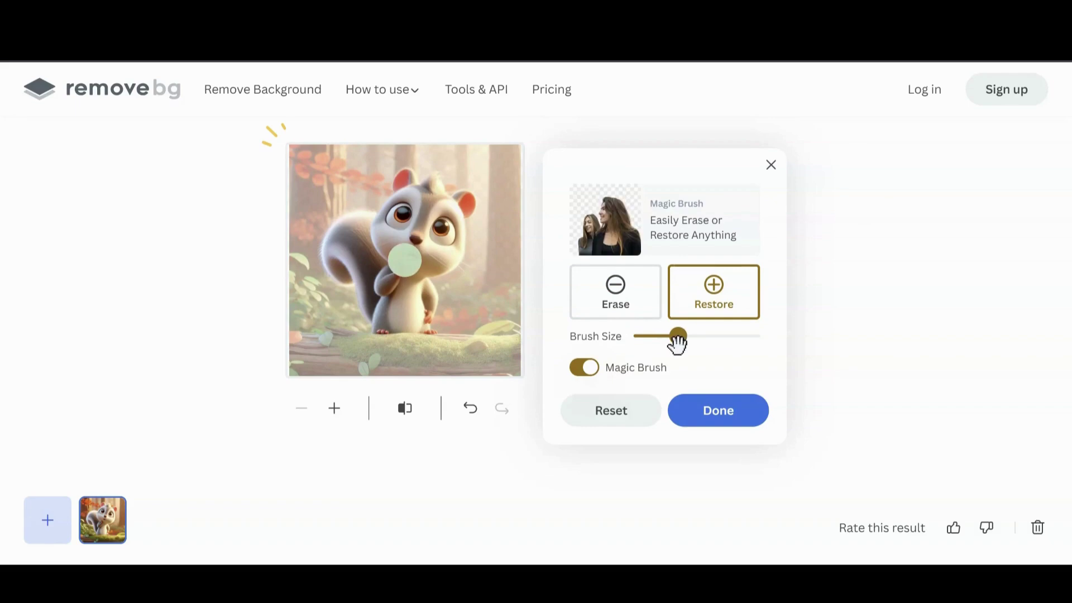
pyautogui.moveTo(509, 352)
pyautogui.mouseDown()
pyautogui.moveTo(364, 342)
pyautogui.moveTo(303, 357)
pyautogui.moveTo(338, 374)
pyautogui.moveTo(520, 383)
pyautogui.mouseUp()
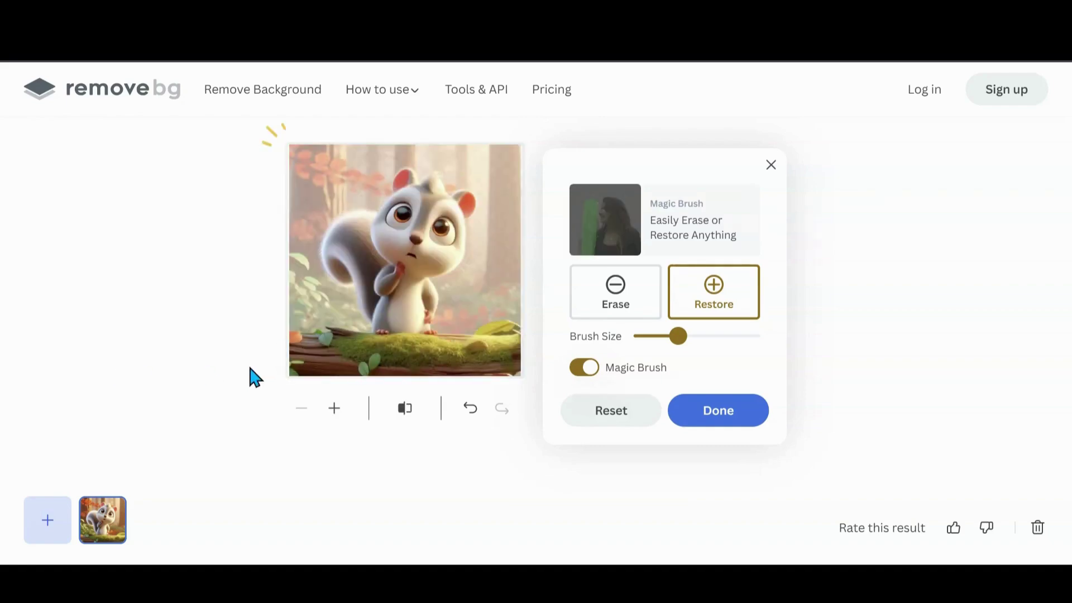
# Step: Erase the restored log beneath the squirrel using the Magic Brush in Erase mode
pyautogui.click(582, 300)
pyautogui.moveTo(495, 340)
pyautogui.mouseDown()
pyautogui.moveTo(455, 371)
pyautogui.moveTo(311, 359)
pyautogui.moveTo(351, 380)
pyautogui.moveTo(417, 348)
pyautogui.moveTo(485, 338)
pyautogui.moveTo(450, 355)
pyautogui.moveTo(38, 351)
pyautogui.mouseUp()
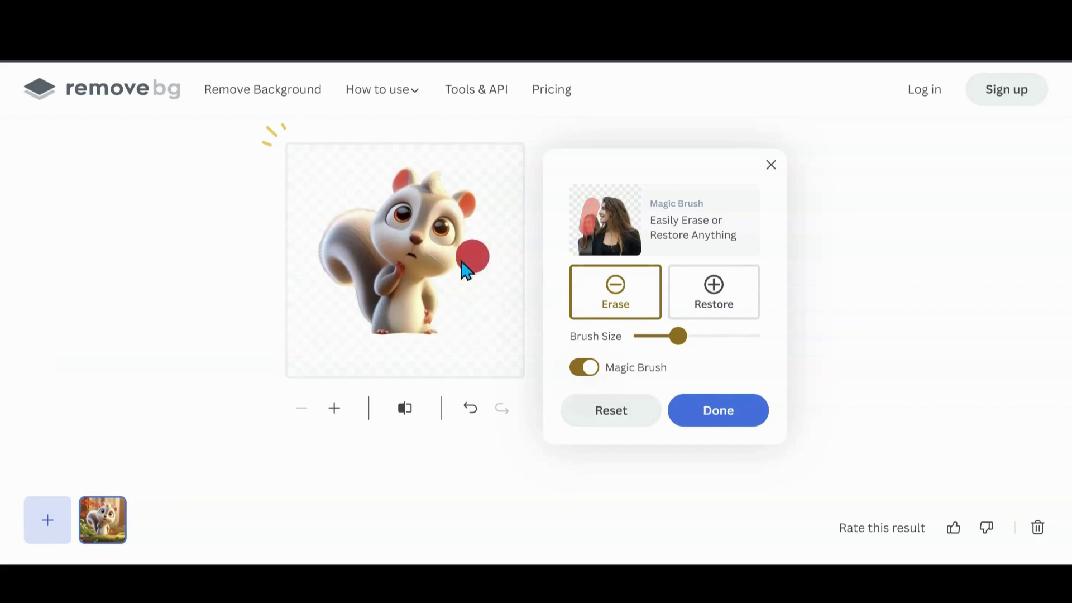
# Step: Finish the brush edit in remove.bg, switch to Canva, and place the cut-out squirrel on the right half of the blank page
pyautogui.click(721, 423)
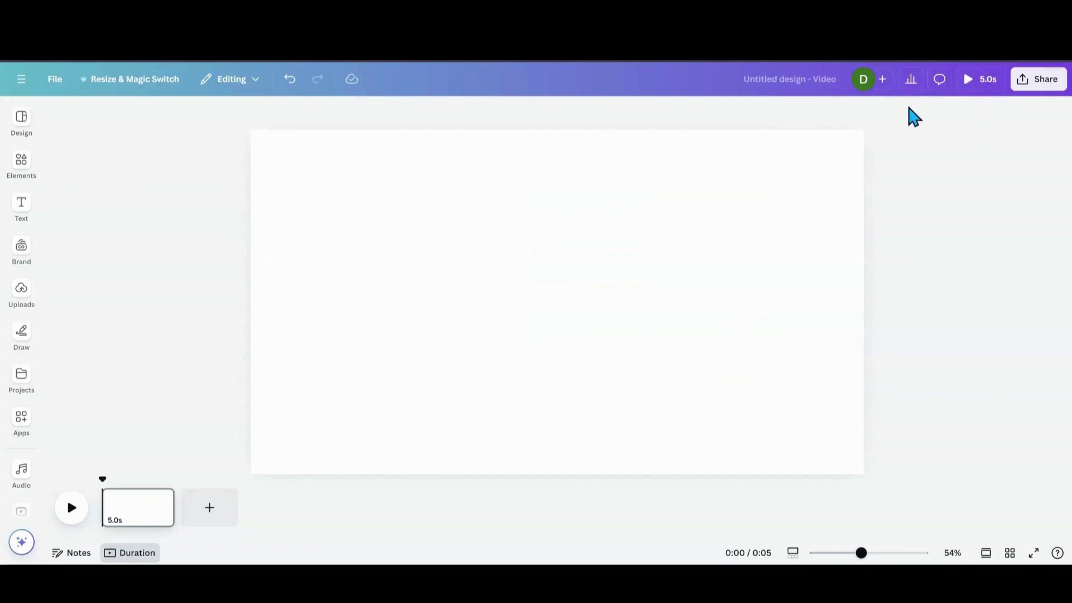
pyautogui.moveTo(915, 117); pyautogui.dragTo(745, 342)
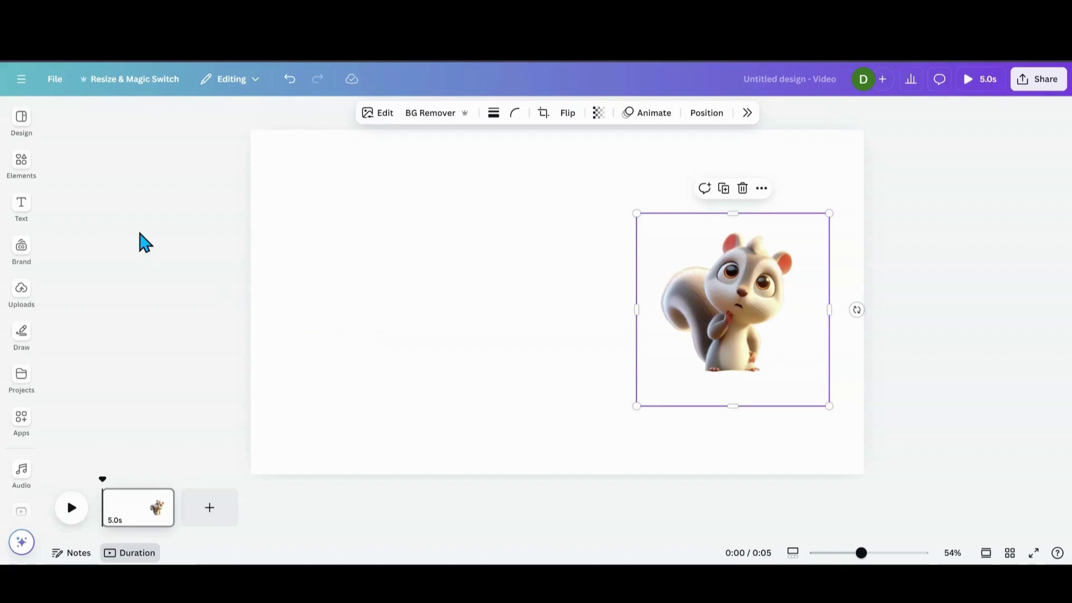
# Step: Search the apps for "background", open Background Eraser, upload the forest squirrel image and remove its background
pyautogui.click(34, 434)
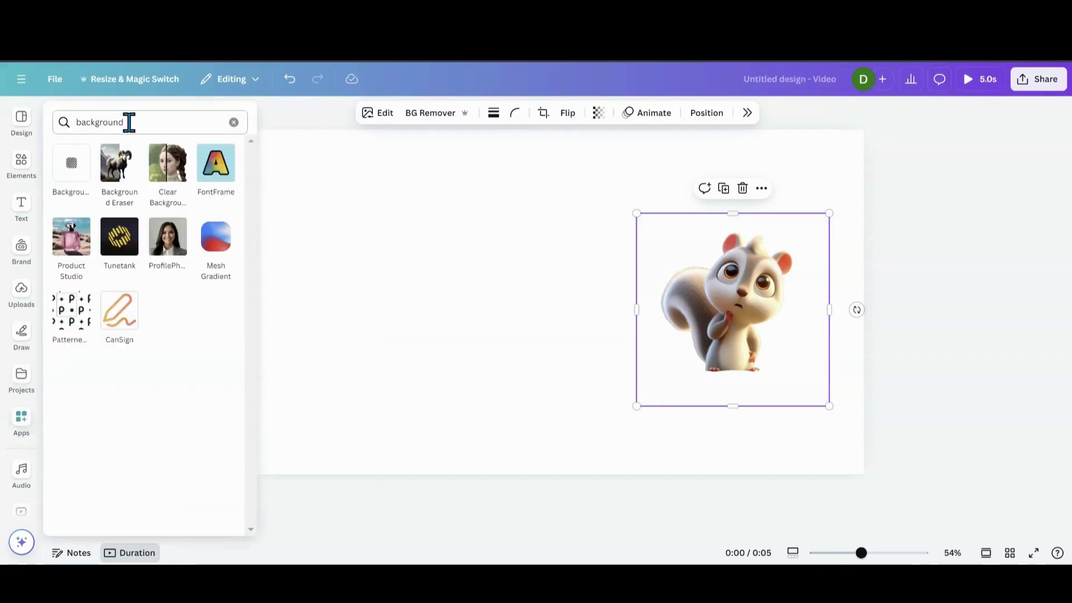
pyautogui.click(20, 429)
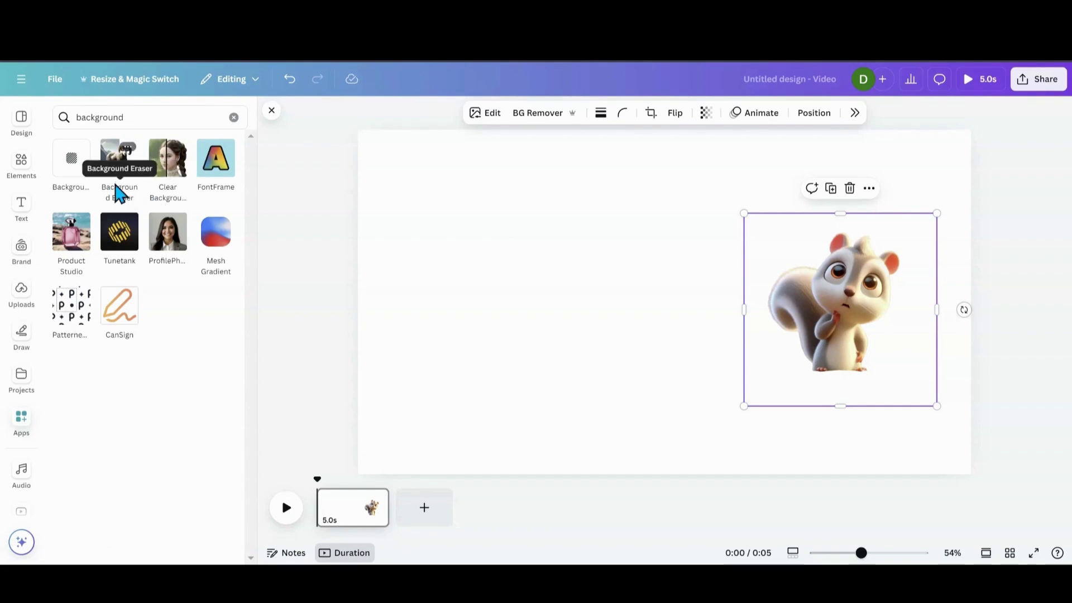
pyautogui.click(114, 188)
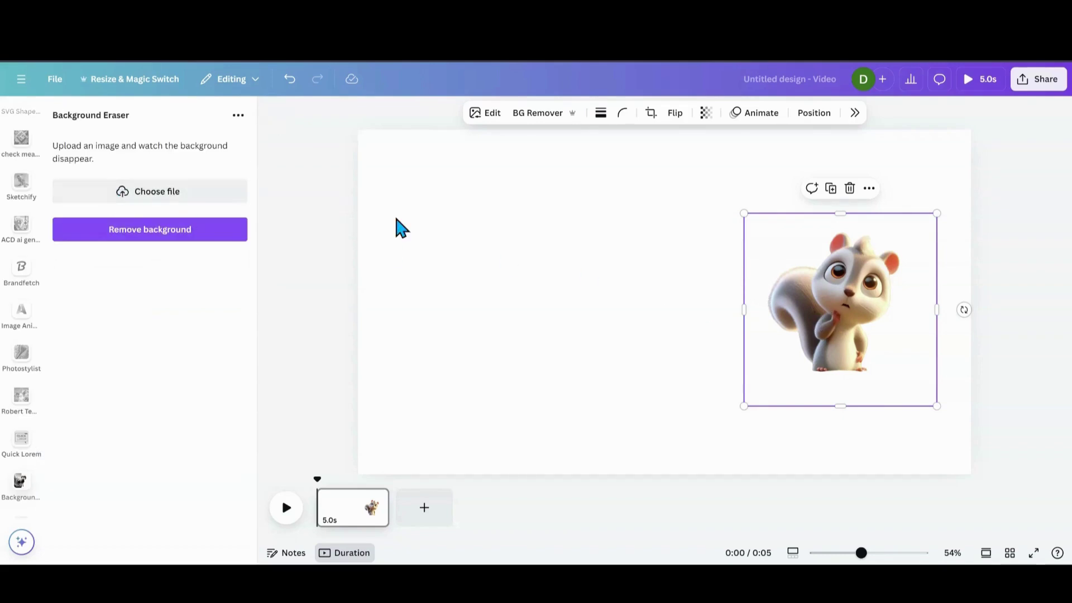
pyautogui.moveTo(869, 309); pyautogui.dragTo(764, 319)
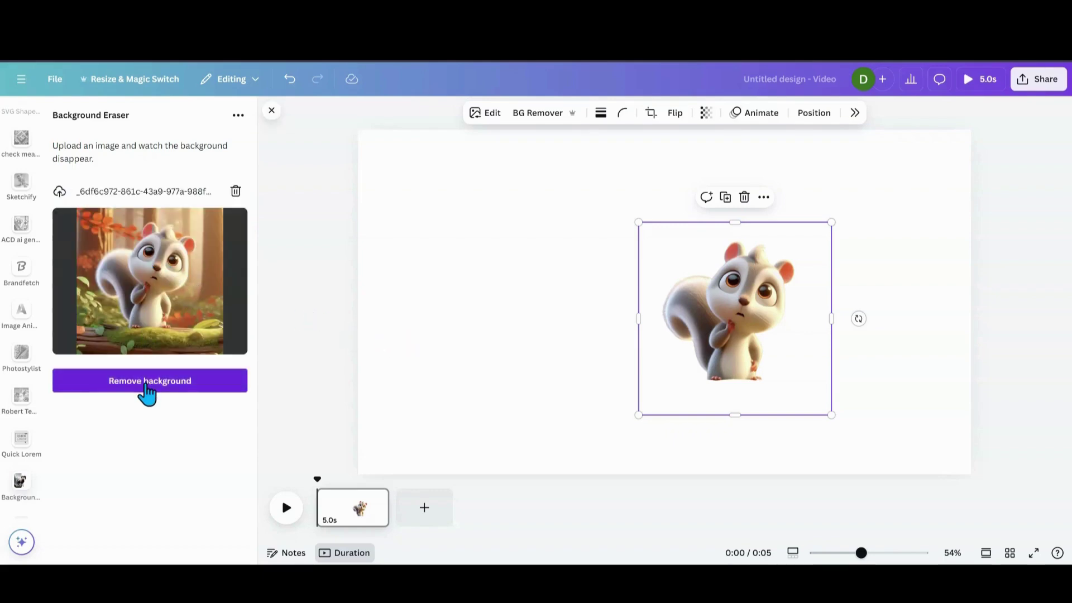
pyautogui.click(147, 385)
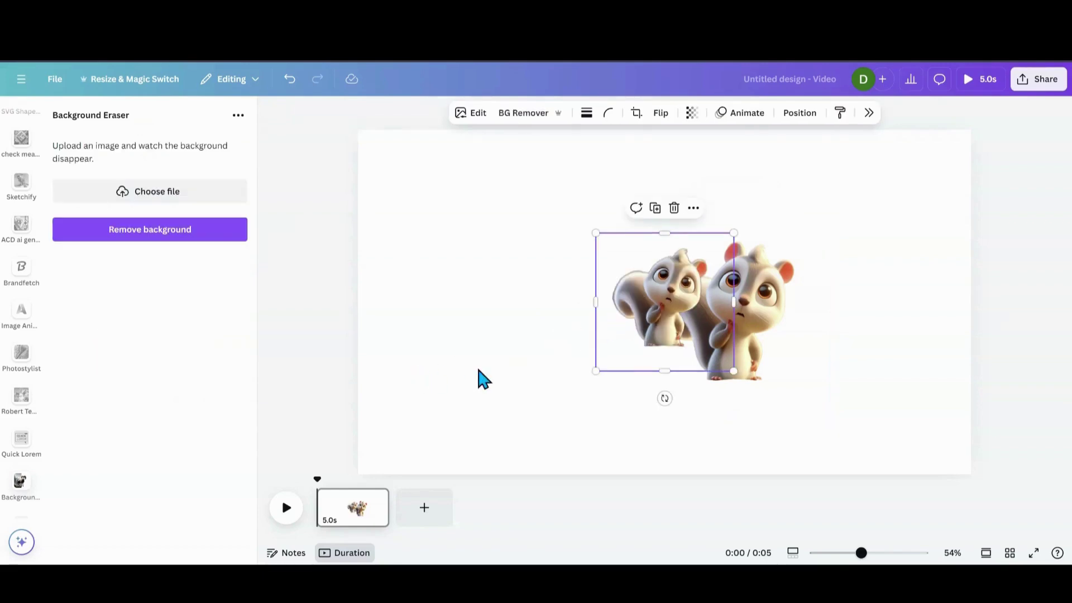
# Step: Enlarge the Background Eraser squirrel and move it to the right side of the page beside the remove.bg squirrel
pyautogui.moveTo(663, 352); pyautogui.dragTo(503, 364)
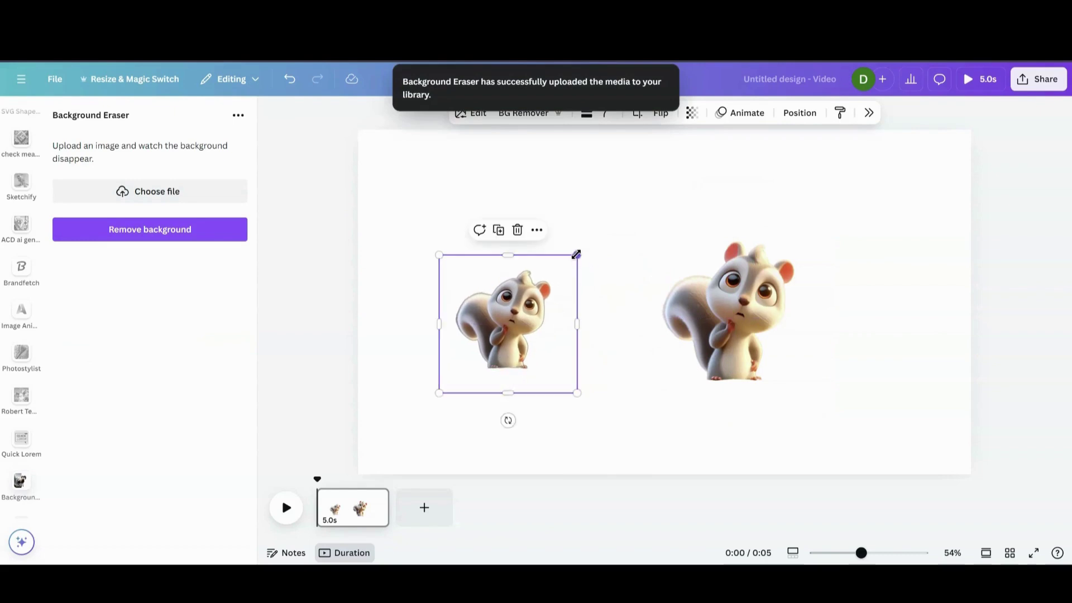
pyautogui.moveTo(575, 253); pyautogui.dragTo(709, 203)
pyautogui.moveTo(615, 283); pyautogui.dragTo(541, 315)
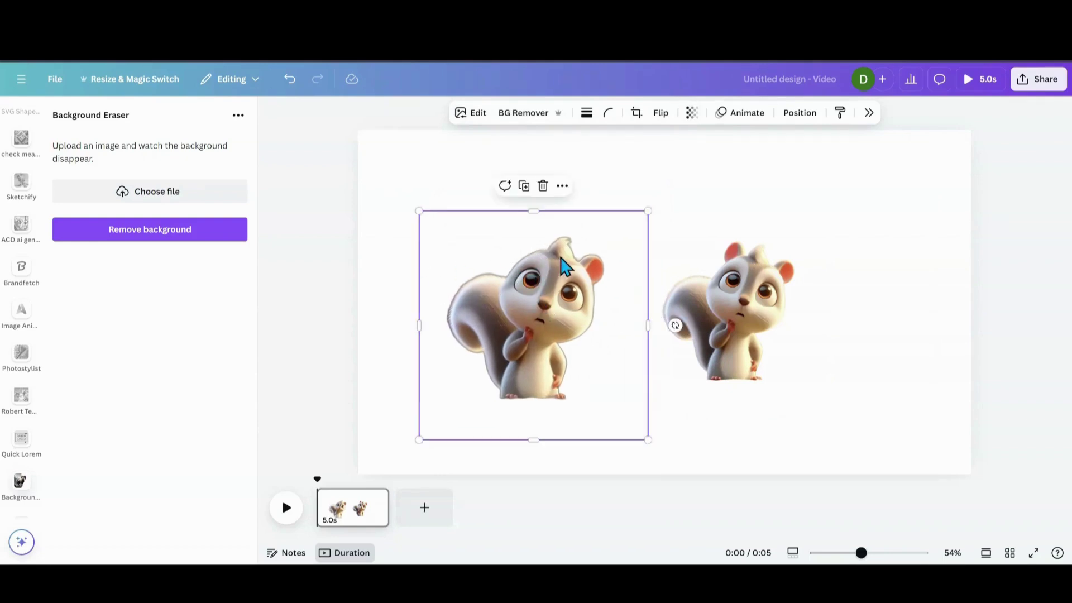
pyautogui.moveTo(525, 267); pyautogui.dragTo(563, 298)
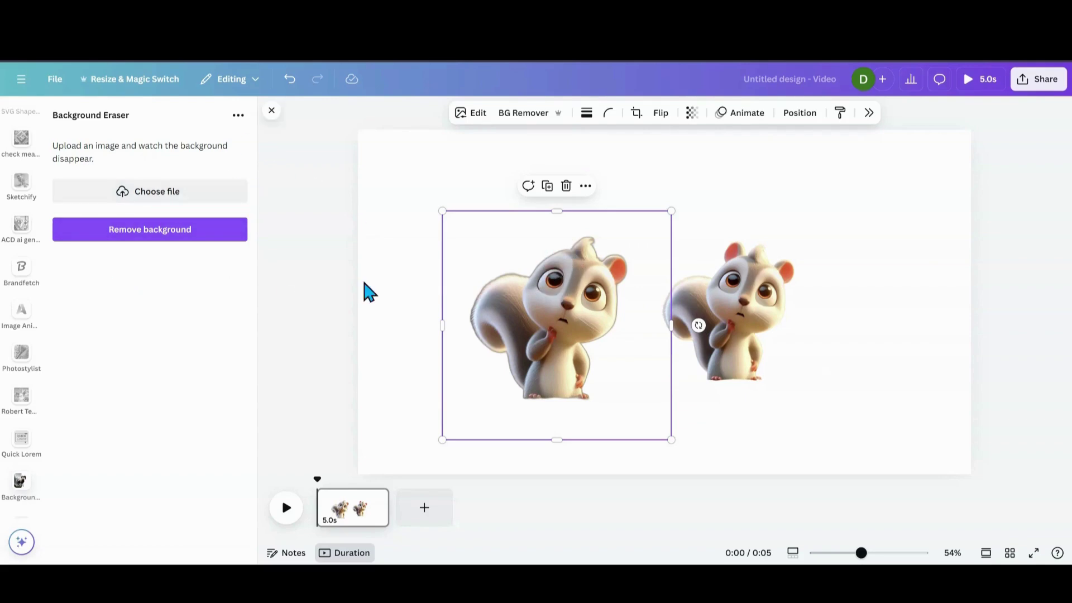
pyautogui.moveTo(549, 296); pyautogui.dragTo(858, 245)
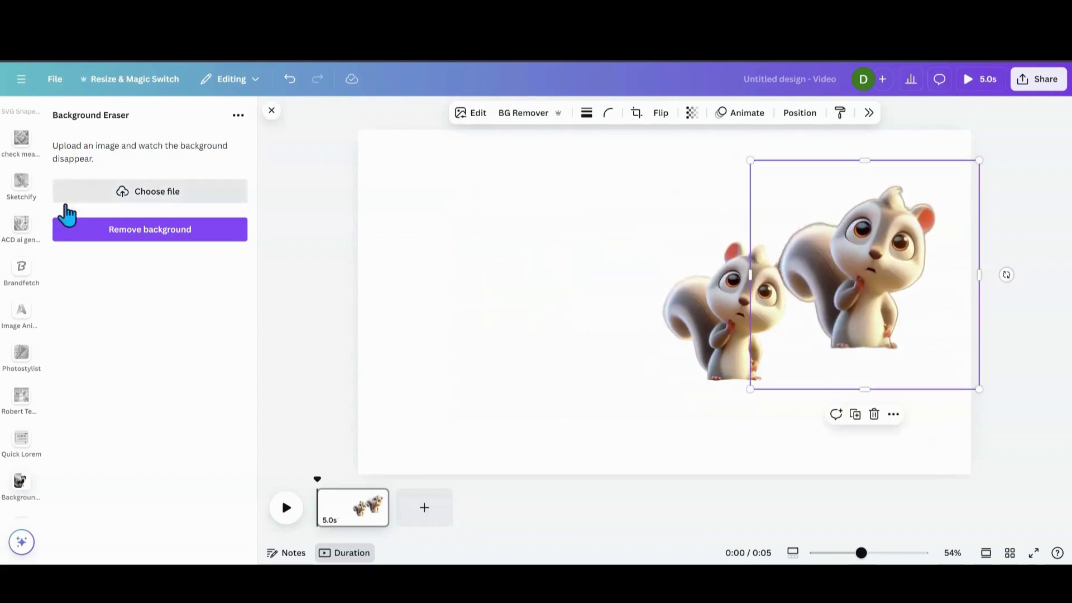
# Step: Open the Clear Background app, upload the forest squirrel image and remove its background
pyautogui.scroll(-6, 28, 295)
pyautogui.scroll(10, 27, 296)
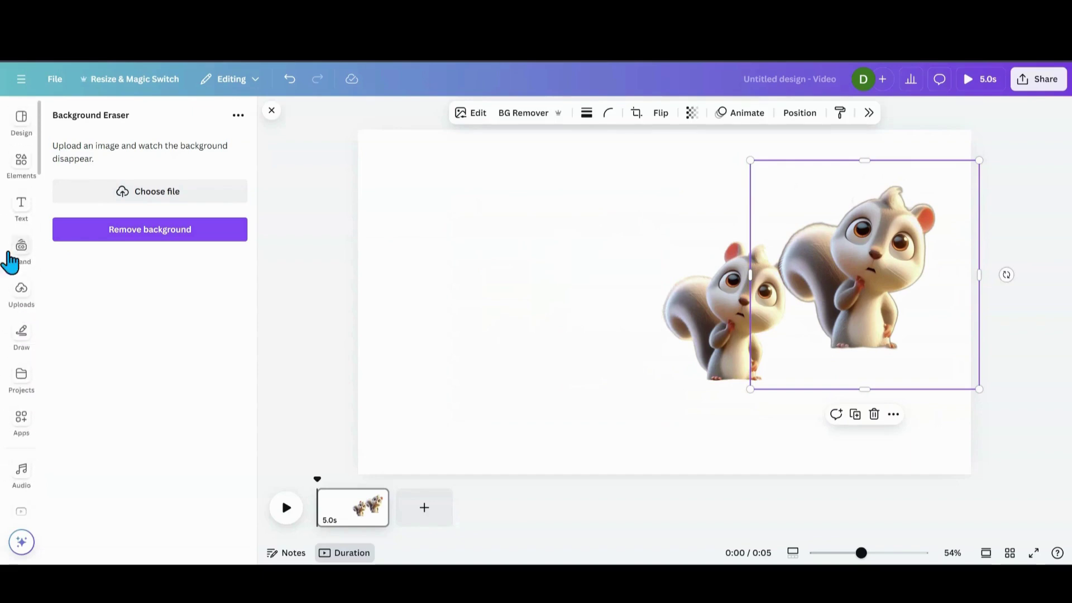
pyautogui.click(22, 423)
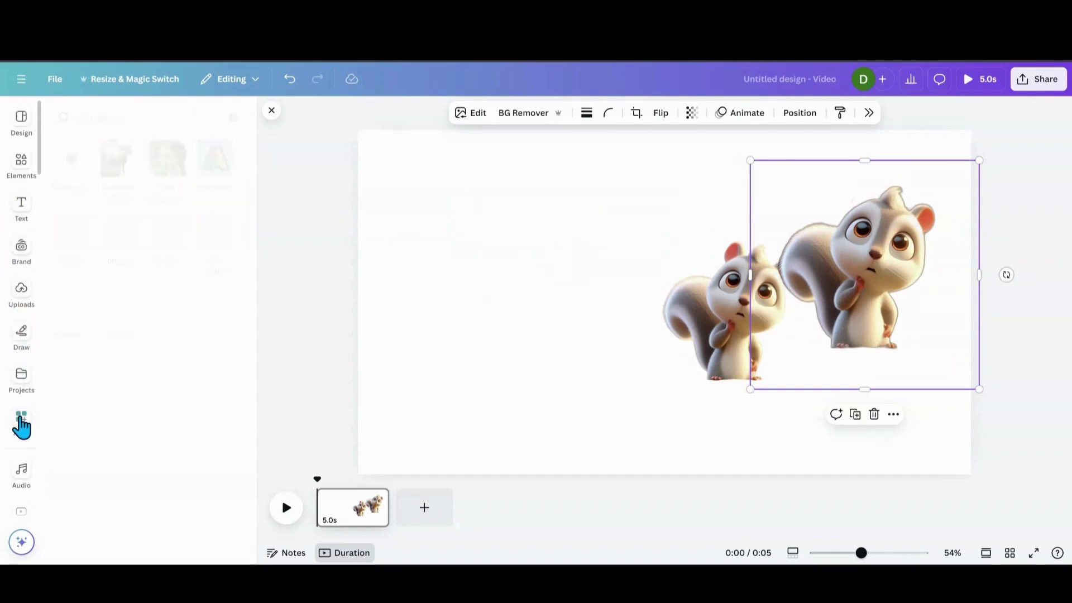
pyautogui.click(172, 180)
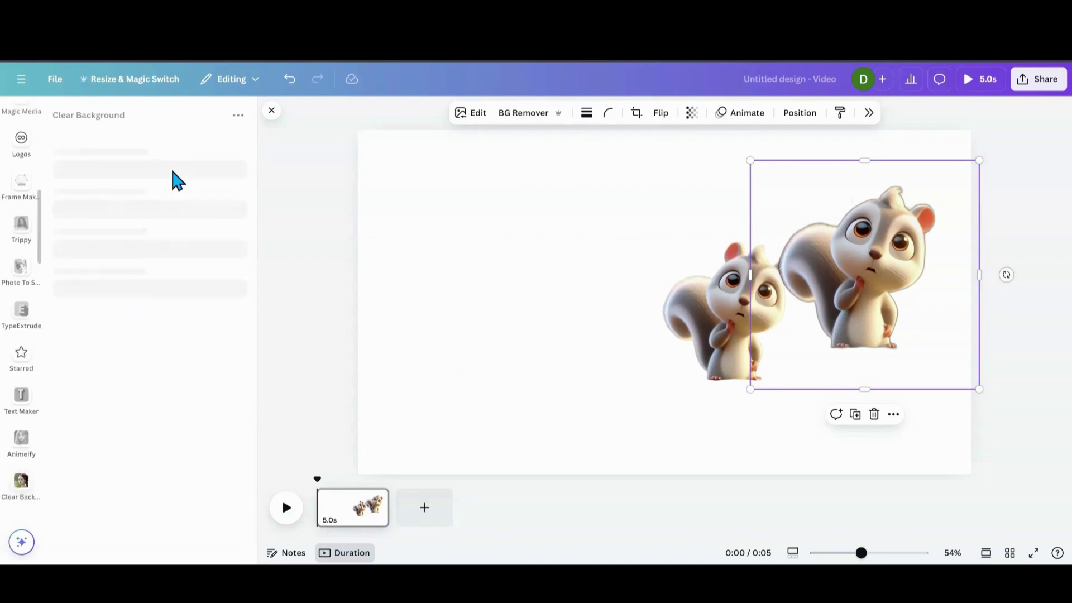
pyautogui.click(160, 188)
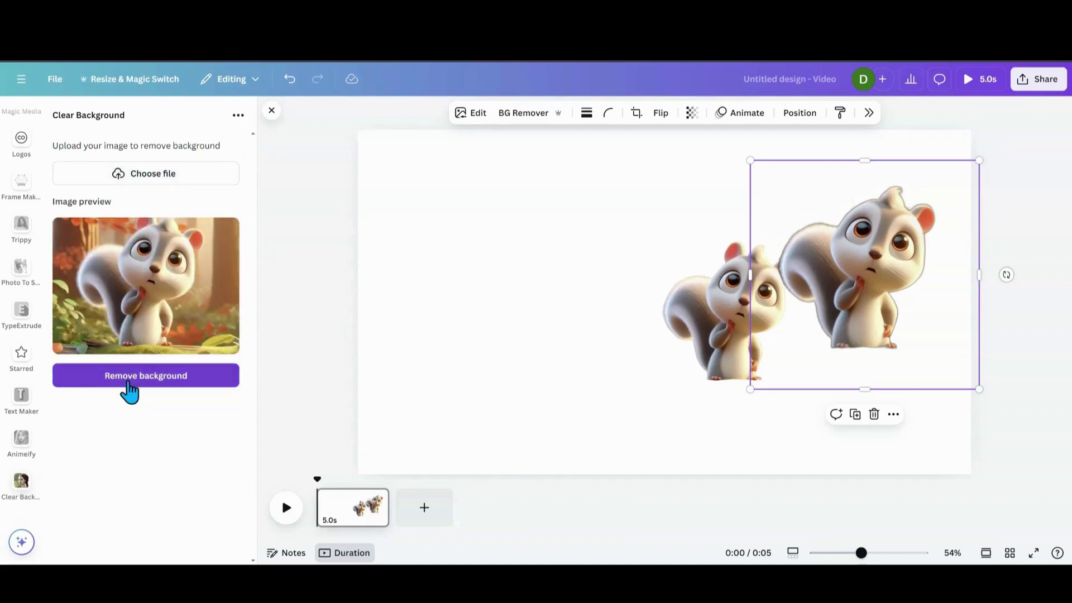
pyautogui.click(131, 384)
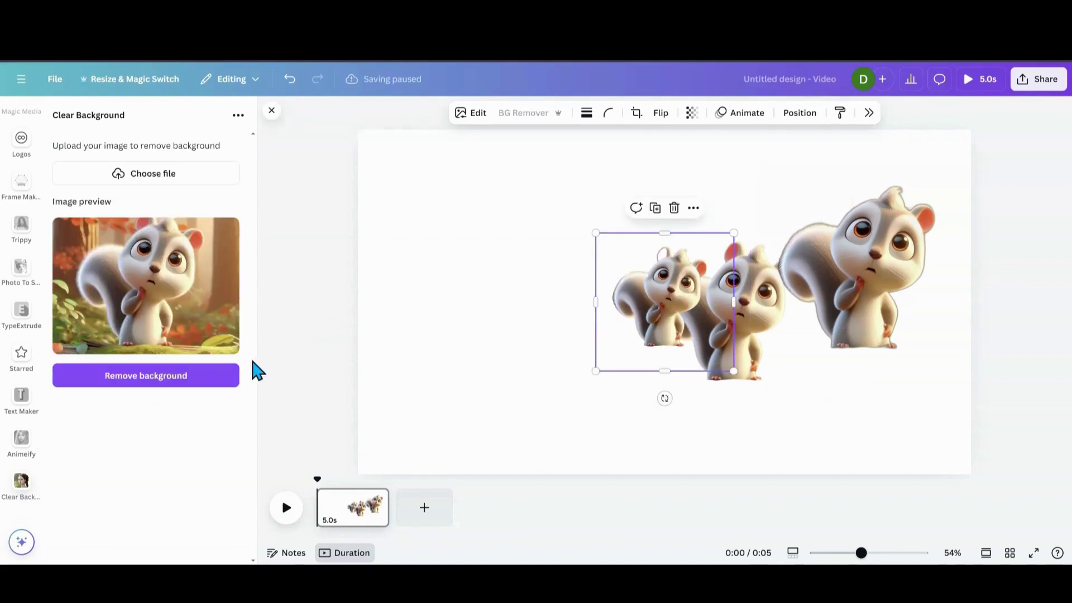
# Step: Move the Clear Background squirrel to the page's upper-left area and resize it slightly larger than inserted
pyautogui.moveTo(677, 306); pyautogui.dragTo(552, 333)
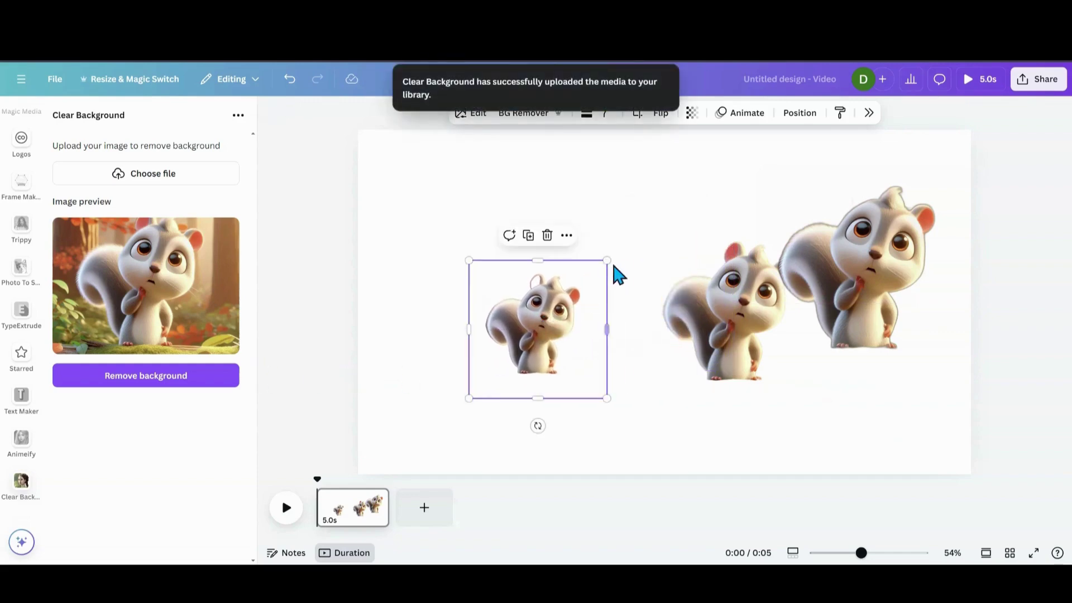
pyautogui.moveTo(607, 261); pyautogui.dragTo(706, 161)
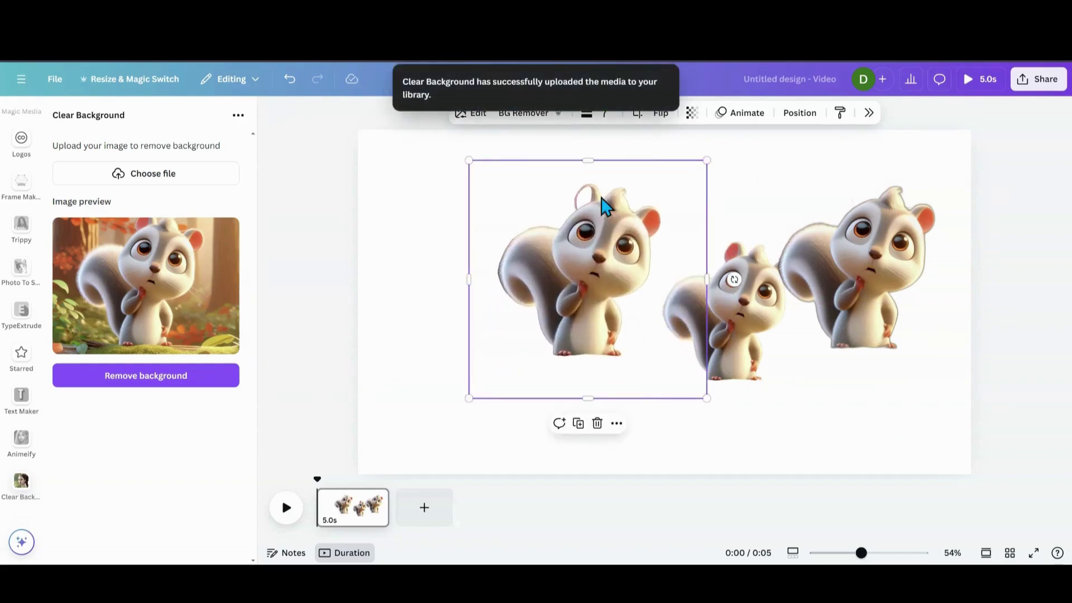
pyautogui.moveTo(591, 202); pyautogui.dragTo(564, 284)
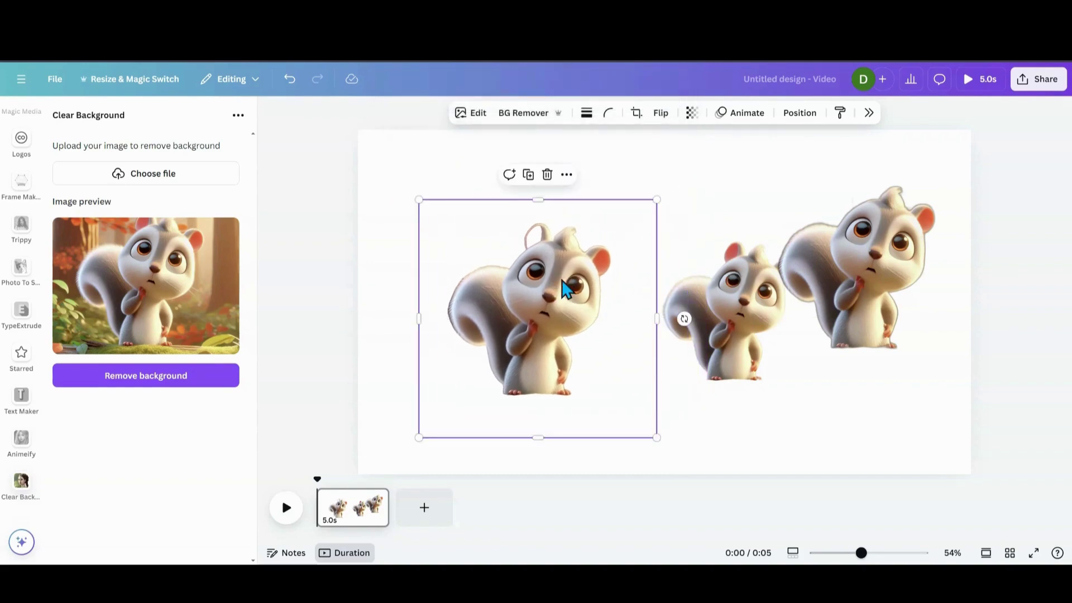
pyautogui.moveTo(558, 322); pyautogui.dragTo(537, 272)
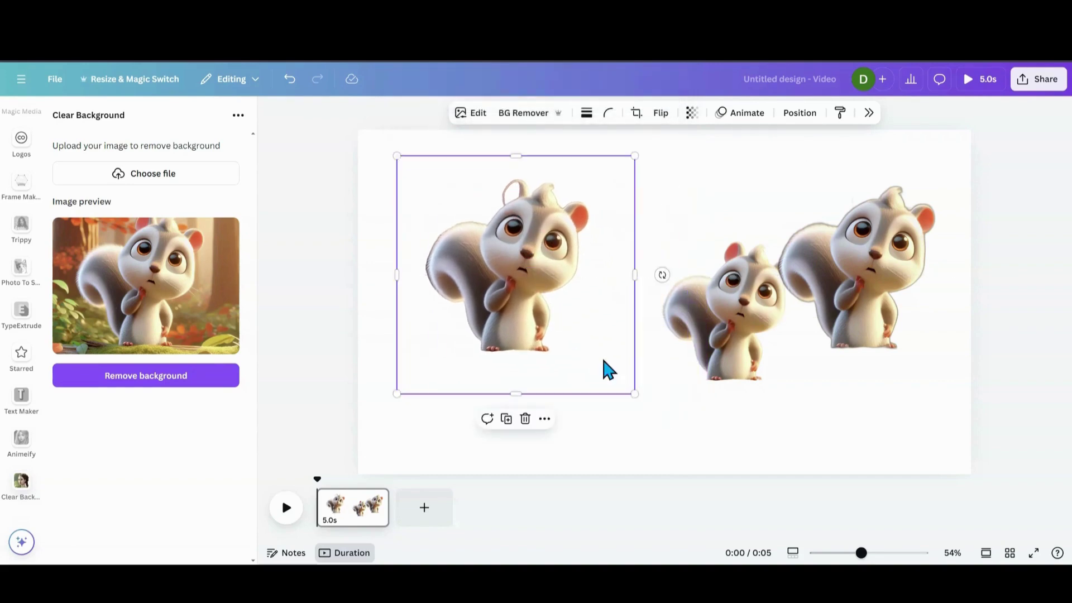
pyautogui.moveTo(635, 394); pyautogui.dragTo(570, 331)
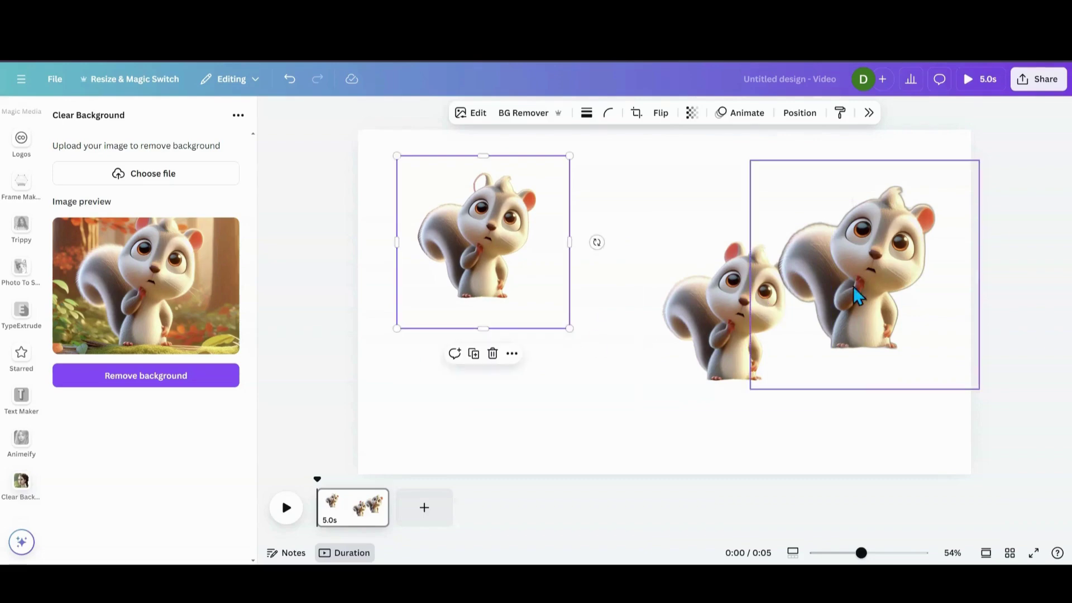
# Step: Shrink the Background Eraser squirrel and move it to the page's centre, and place the reduced Clear Background squirrel in the upper-right corner
pyautogui.moveTo(854, 292); pyautogui.dragTo(891, 254)
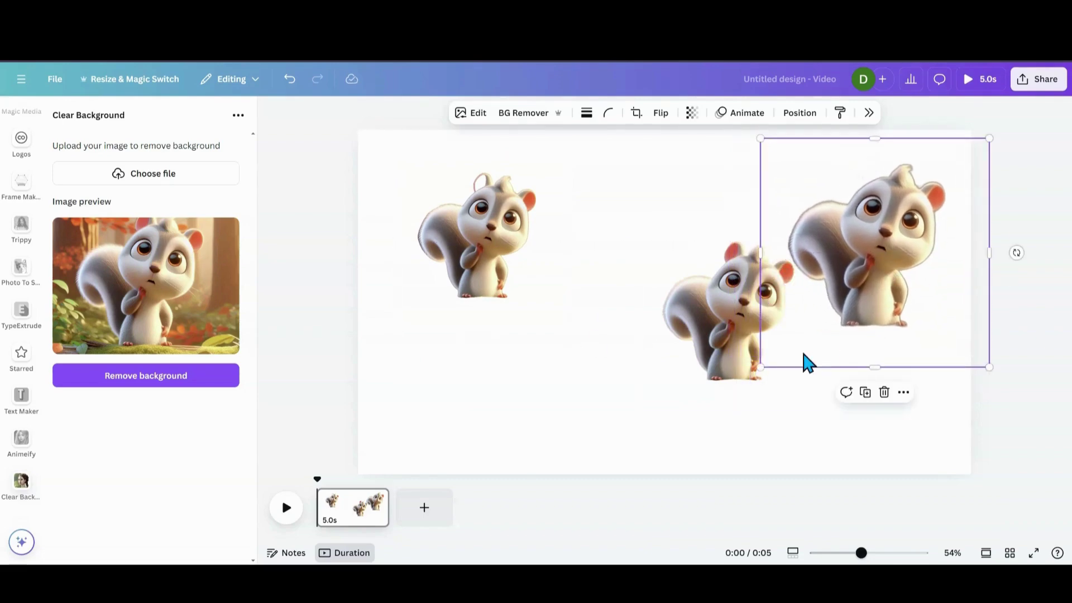
pyautogui.moveTo(765, 367); pyautogui.dragTo(788, 340)
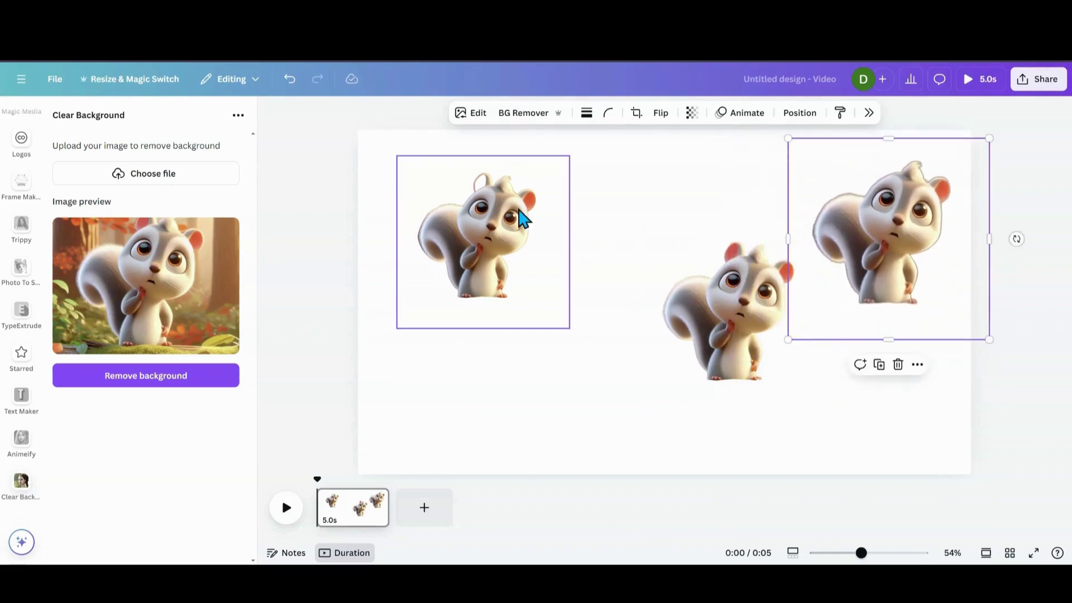
pyautogui.moveTo(857, 211); pyautogui.dragTo(862, 233)
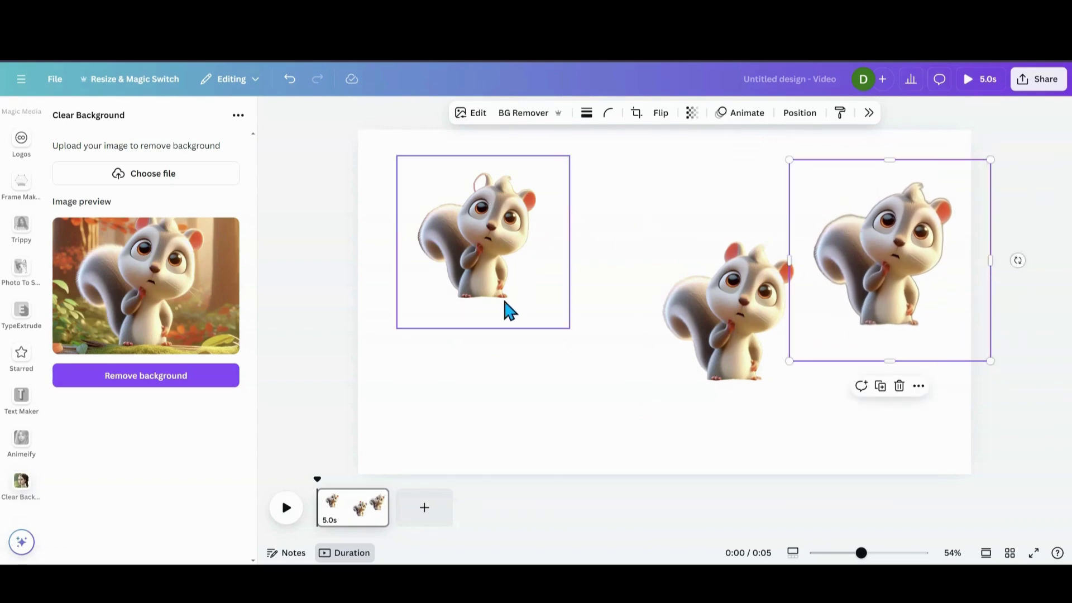
pyautogui.moveTo(495, 312); pyautogui.dragTo(503, 318)
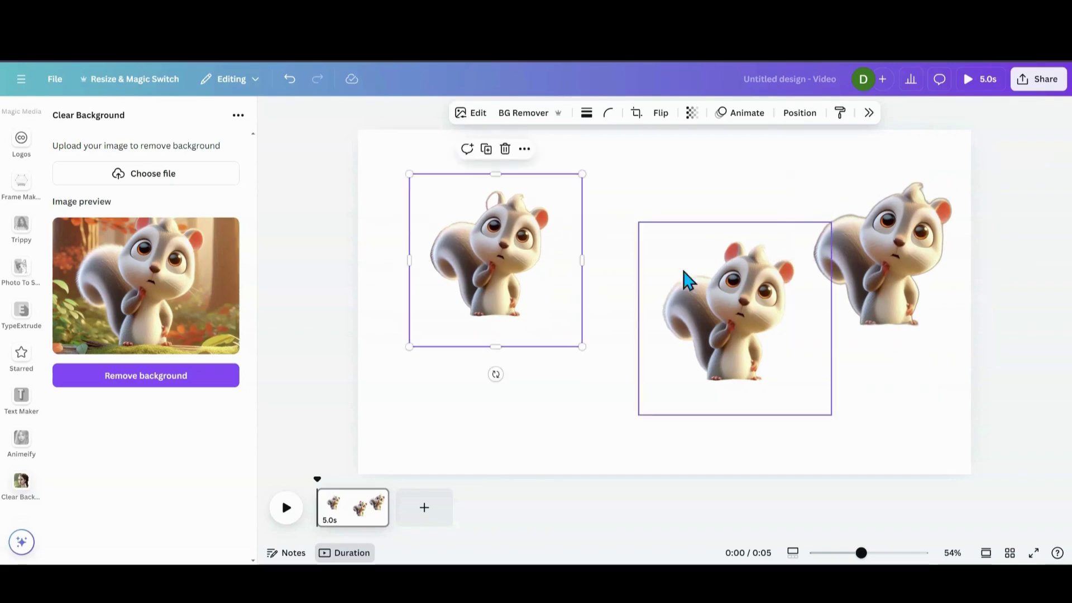
pyautogui.moveTo(892, 254); pyautogui.dragTo(628, 257)
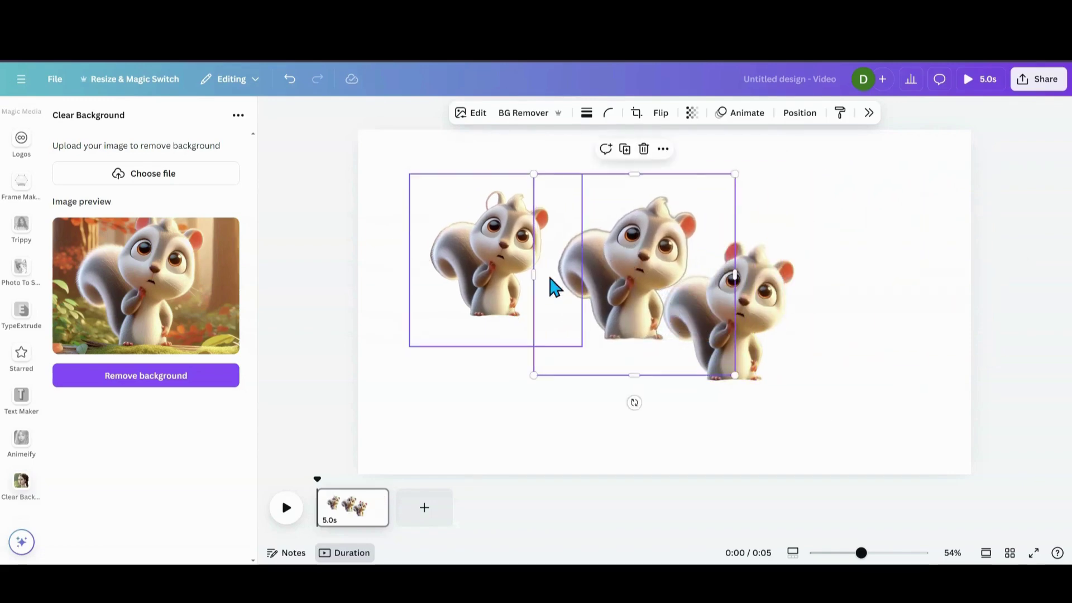
pyautogui.moveTo(517, 284); pyautogui.dragTo(510, 279)
pyautogui.moveTo(567, 177); pyautogui.dragTo(553, 194)
pyautogui.moveTo(481, 263); pyautogui.dragTo(893, 200)
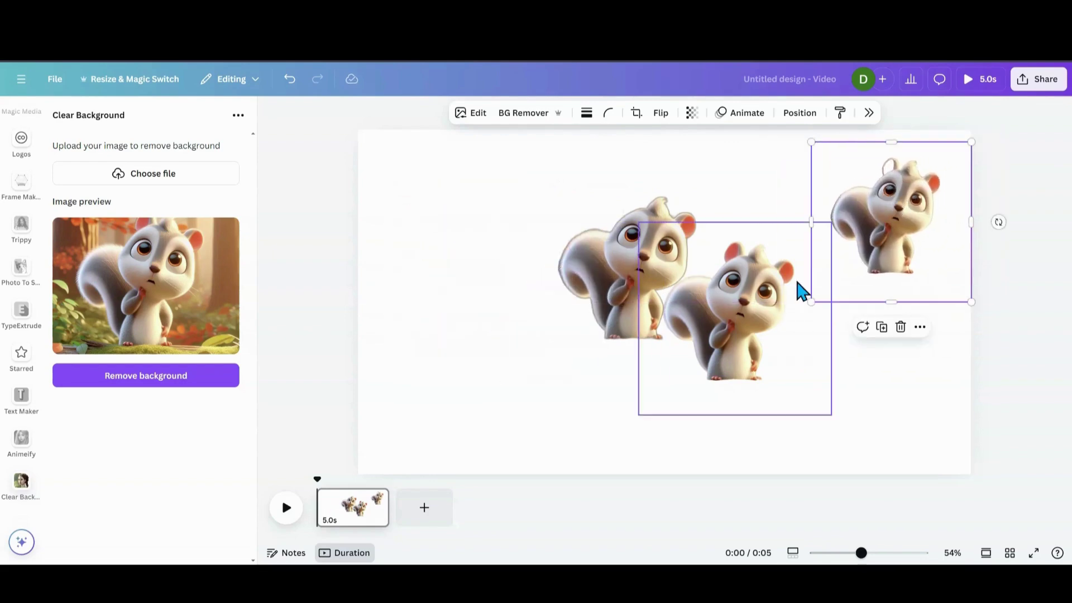
# Step: Place the remove.bg squirrel alone on the page's left half, and shrink the Background Eraser squirrel beside the Clear Background one
pyautogui.moveTo(758, 307); pyautogui.dragTo(522, 286)
pyautogui.moveTo(678, 279); pyautogui.dragTo(775, 299)
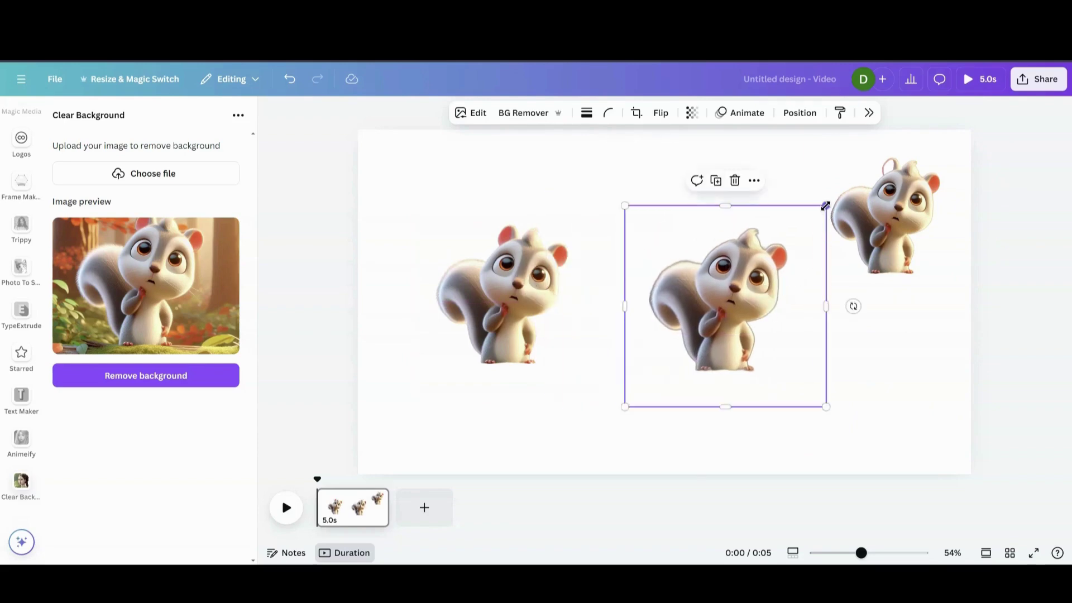
pyautogui.moveTo(825, 206); pyautogui.dragTo(766, 249)
pyautogui.moveTo(732, 320); pyautogui.dragTo(765, 220)
pyautogui.click(543, 293)
pyautogui.moveTo(544, 293); pyautogui.dragTo(548, 274)
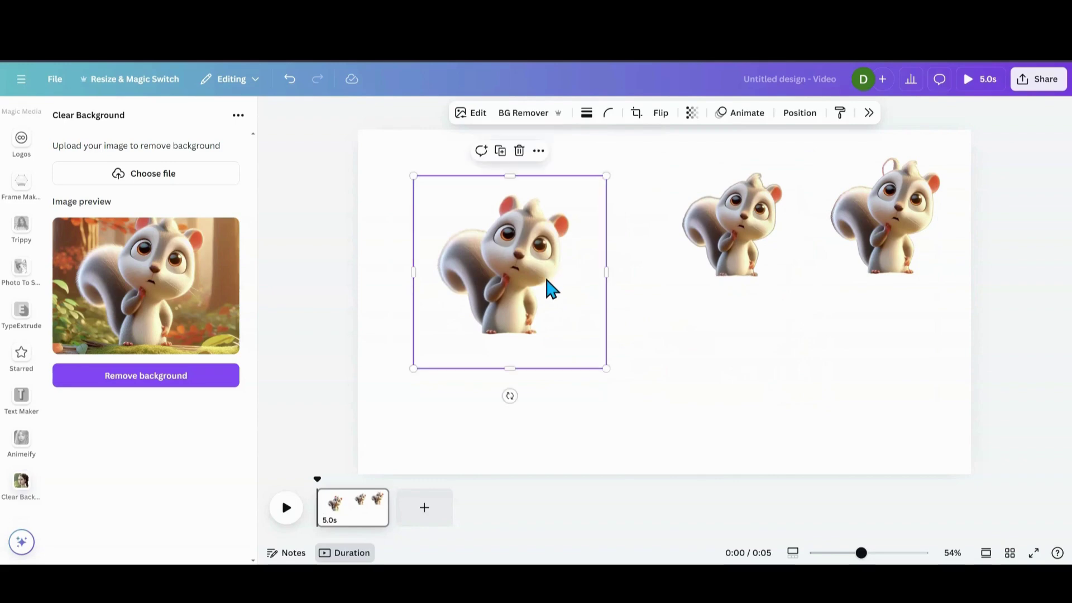
pyautogui.moveTo(605, 176)
pyautogui.mouseDown()
pyautogui.moveTo(592, 187)
pyautogui.moveTo(610, 171)
pyautogui.mouseUp()
pyautogui.moveTo(567, 301); pyautogui.dragTo(569, 303)
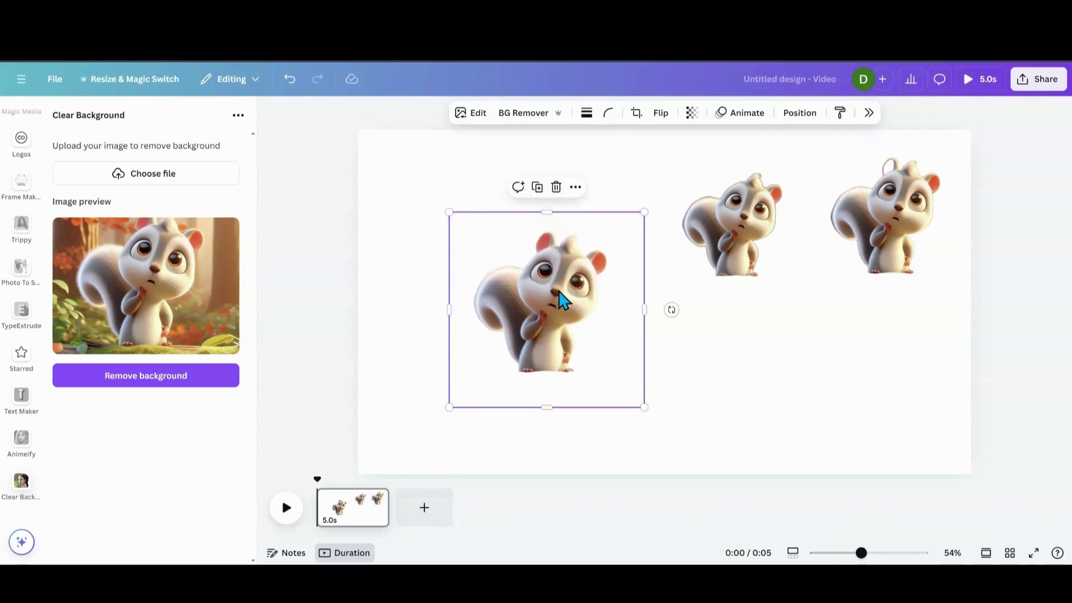
# Step: Upscale the remove.bg squirrel by 3x with the Image Upscaler app
pyautogui.click(869, 113)
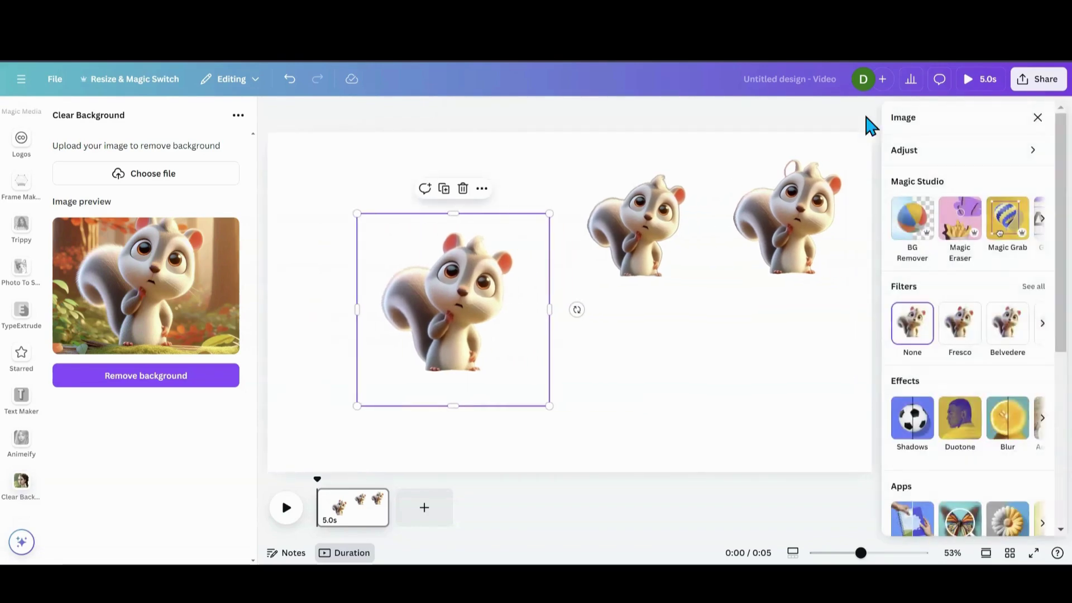
pyautogui.scroll(-4, 955, 333)
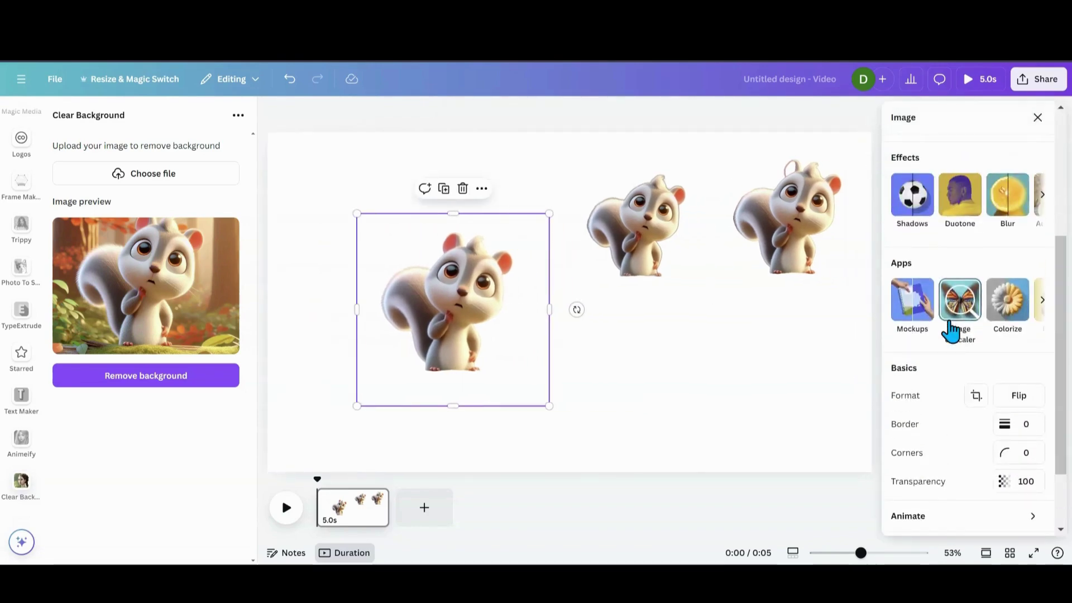
pyautogui.click(953, 322)
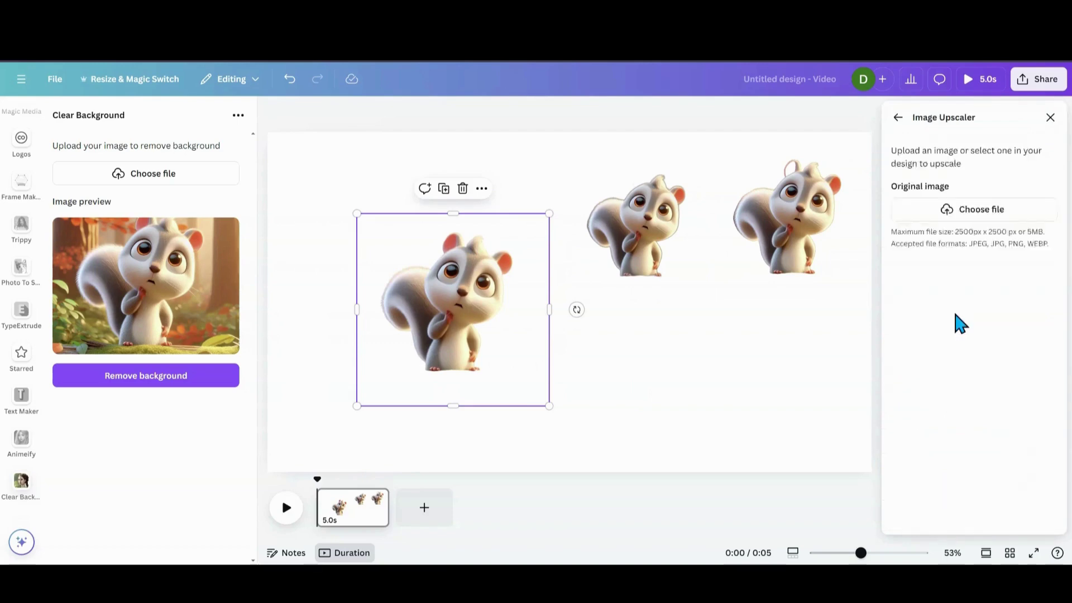
pyautogui.click(945, 396)
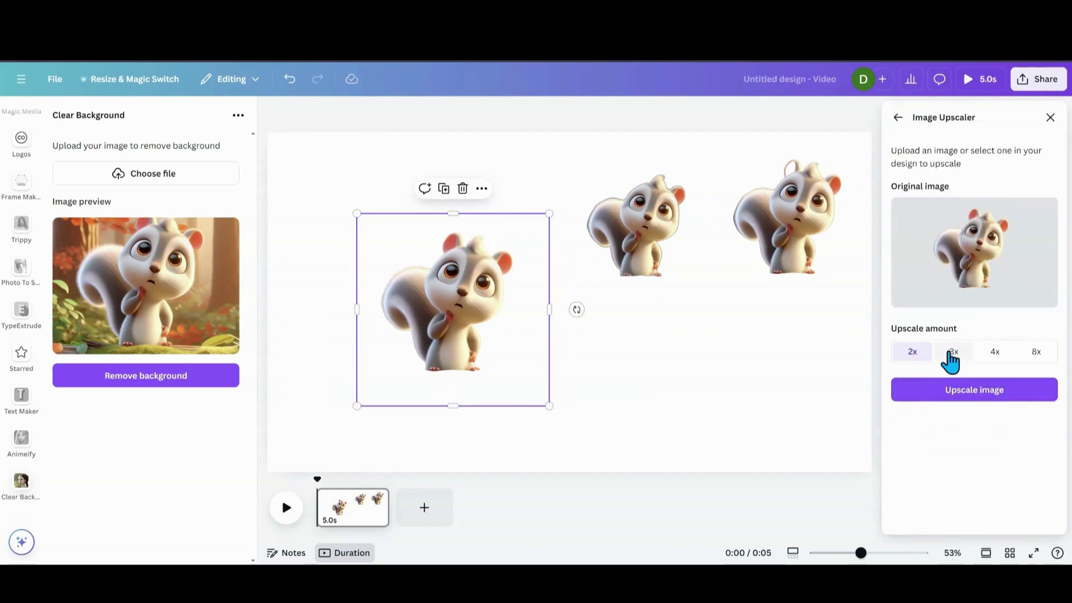
pyautogui.click(951, 353)
pyautogui.click(957, 390)
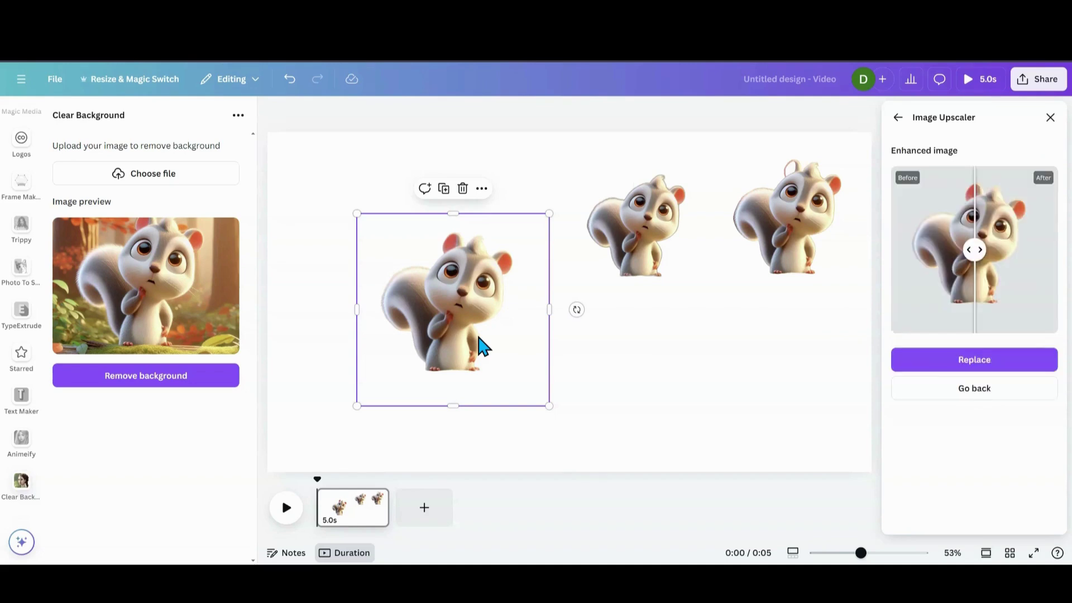
# Step: Replace the remove.bg squirrel with its upscaled version and enlarge it to nearly the page's full height on the left half
pyautogui.click(936, 361)
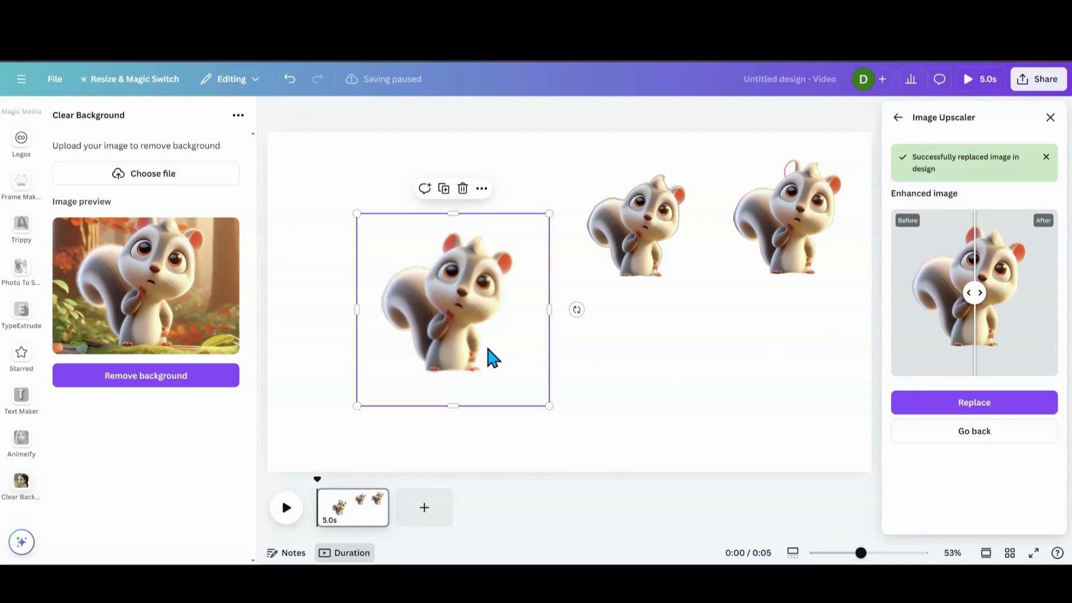
pyautogui.moveTo(487, 349); pyautogui.dragTo(512, 307)
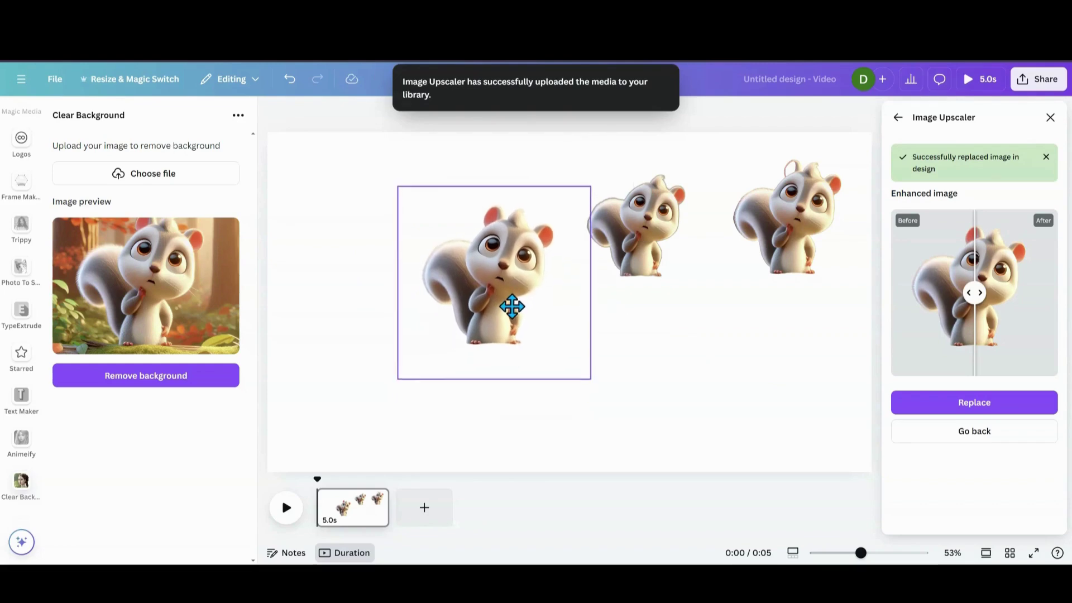
pyautogui.moveTo(588, 378); pyautogui.dragTo(746, 467)
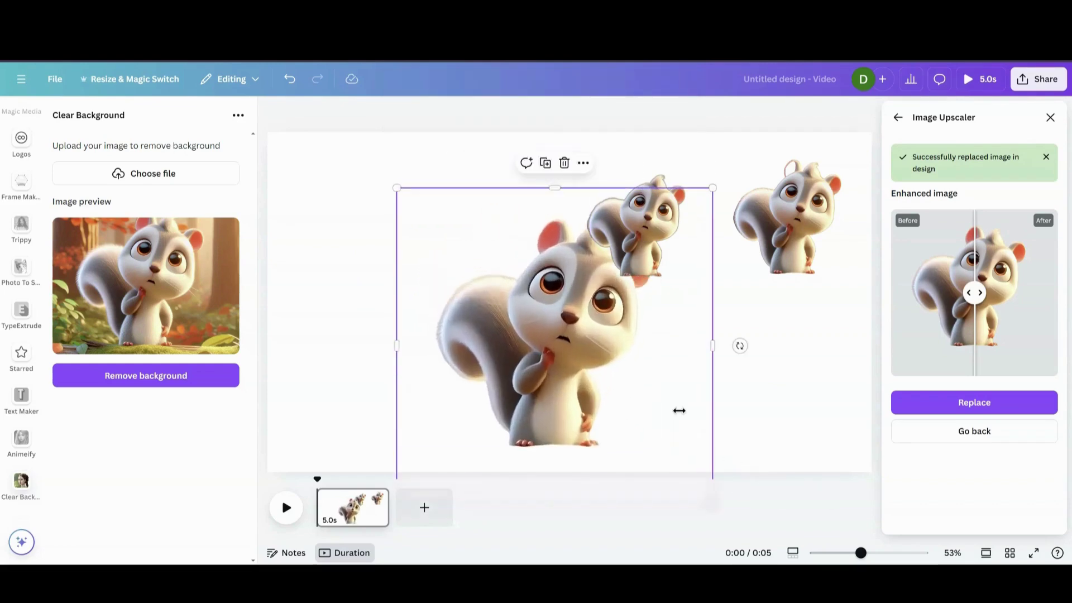
pyautogui.moveTo(645, 378); pyautogui.dragTo(505, 351)
pyautogui.moveTo(572, 158); pyautogui.dragTo(622, 110)
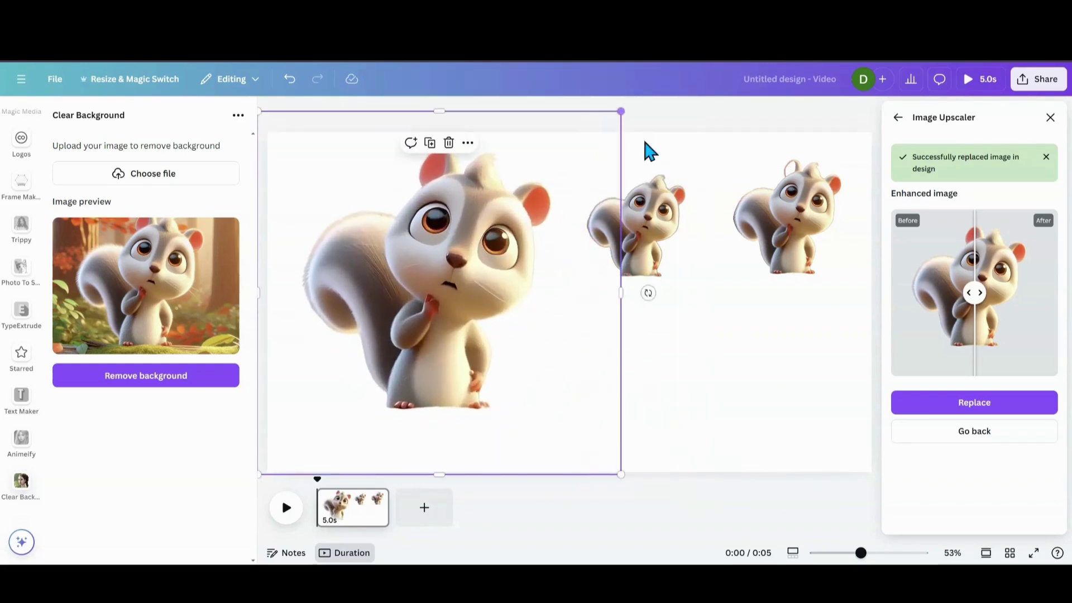
pyautogui.moveTo(509, 249); pyautogui.dragTo(533, 291)
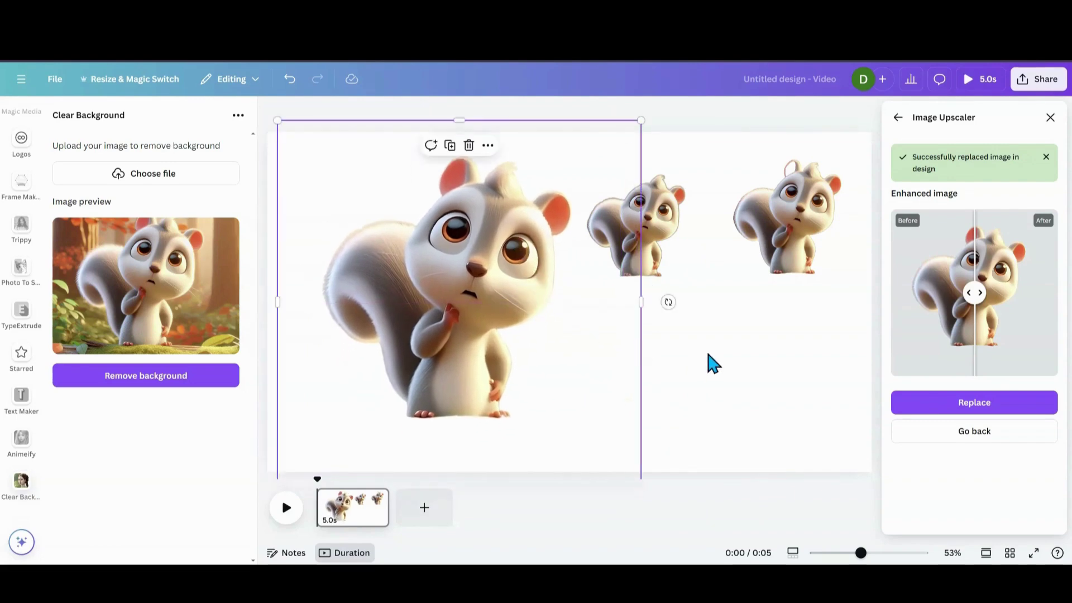
pyautogui.click(709, 363)
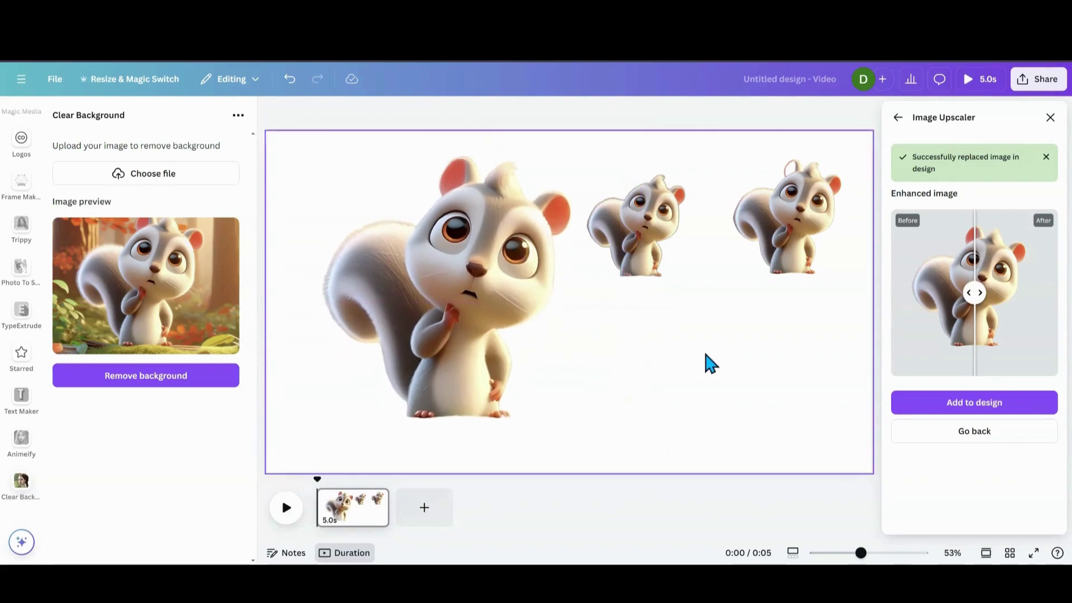